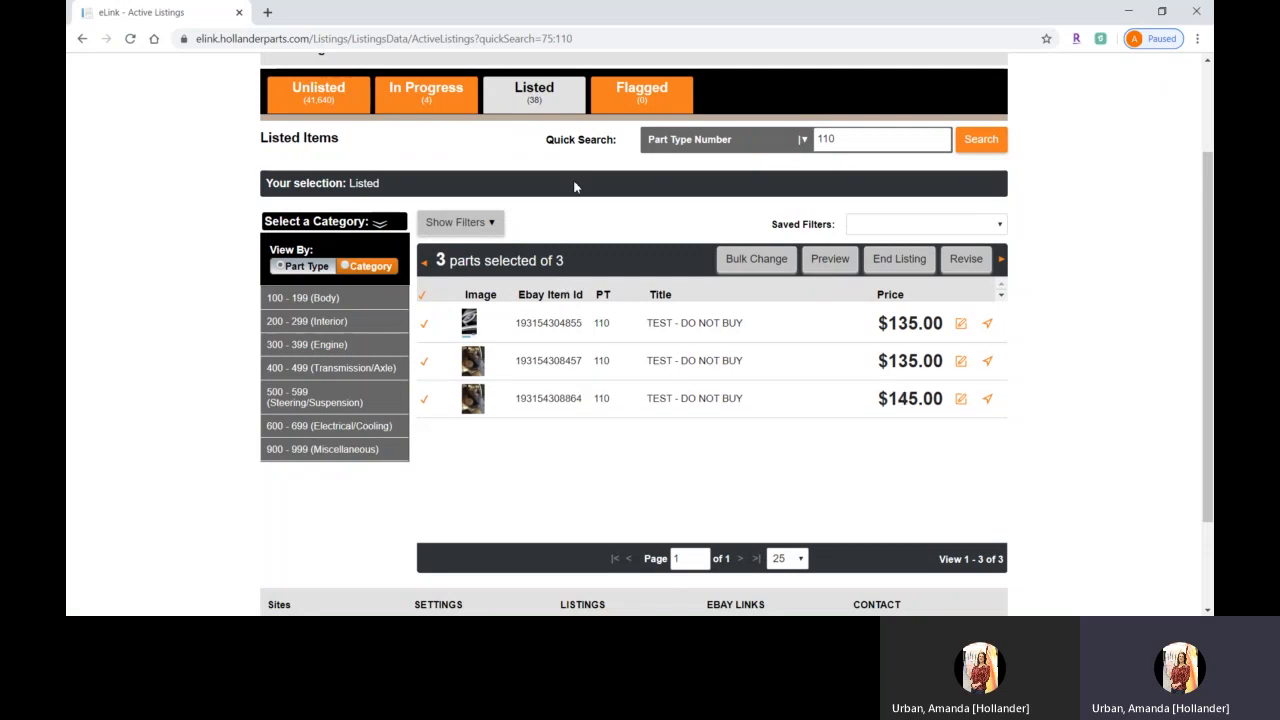
Step: Open the account settings and view the Default Listing Price setting
{"action": "left_click", "coordinate": [535, 90]}
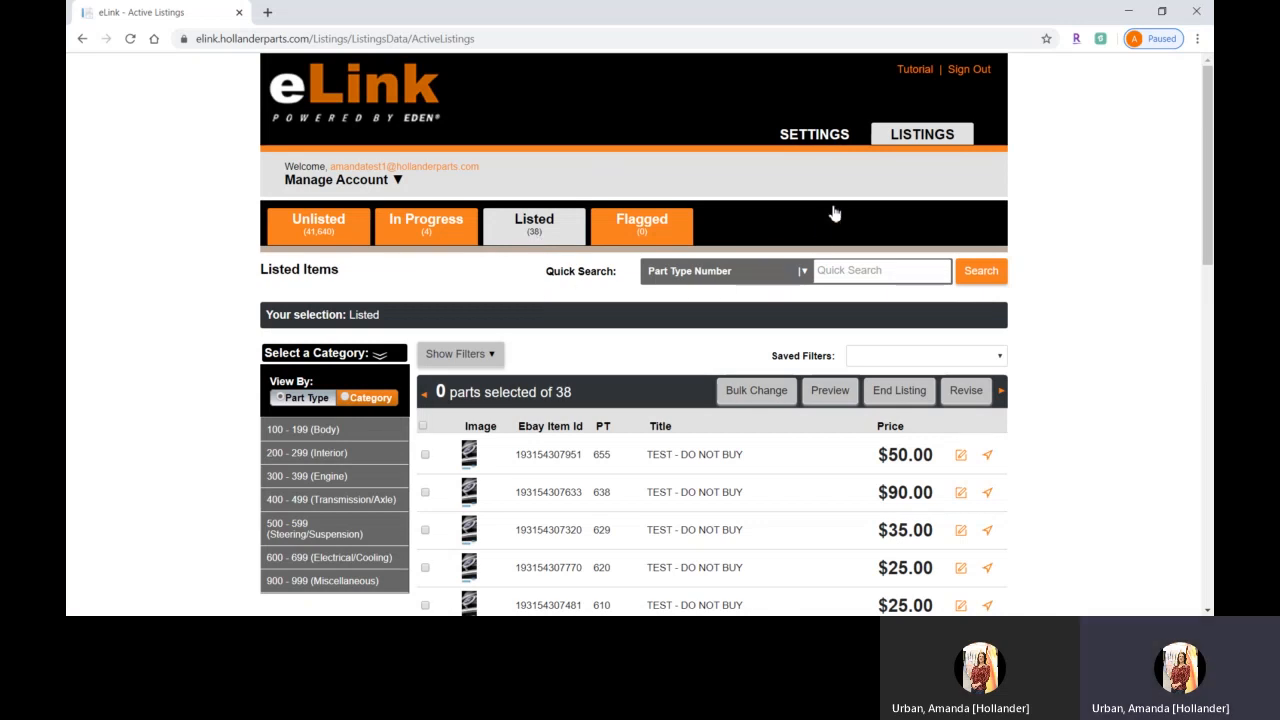
{"action": "left_click", "coordinate": [820, 138]}
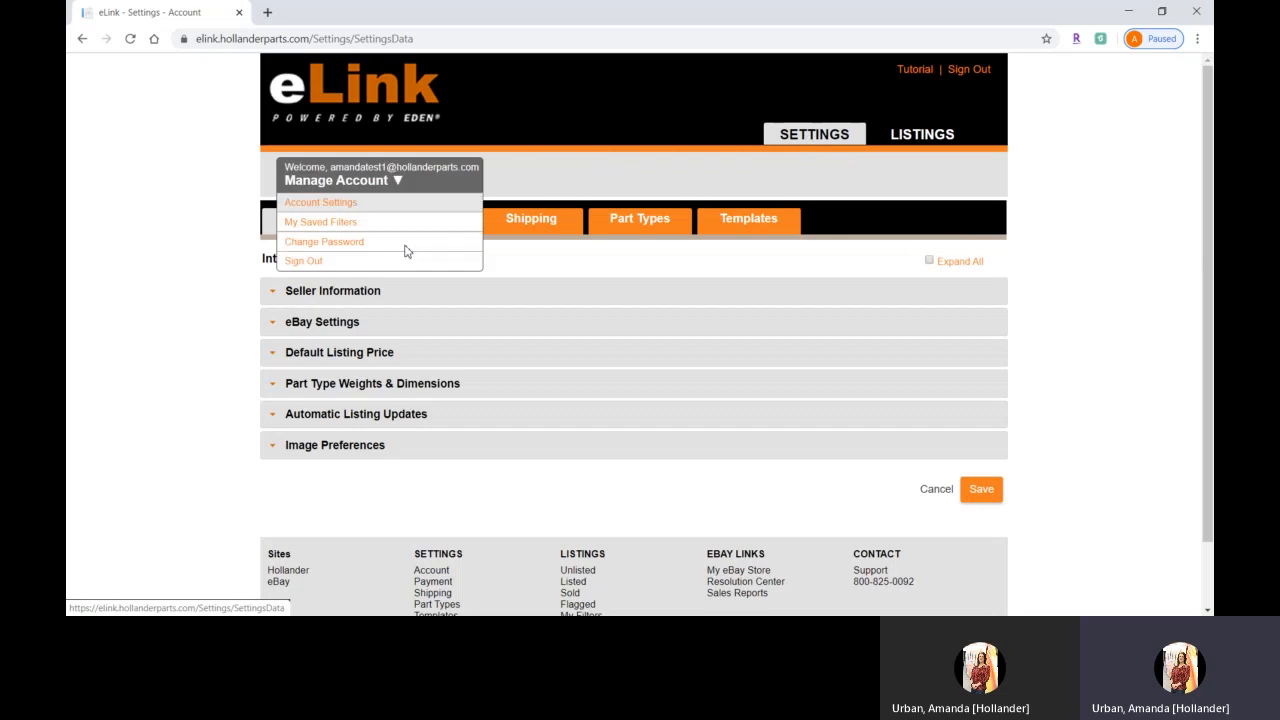
{"action": "left_click", "coordinate": [284, 360]}
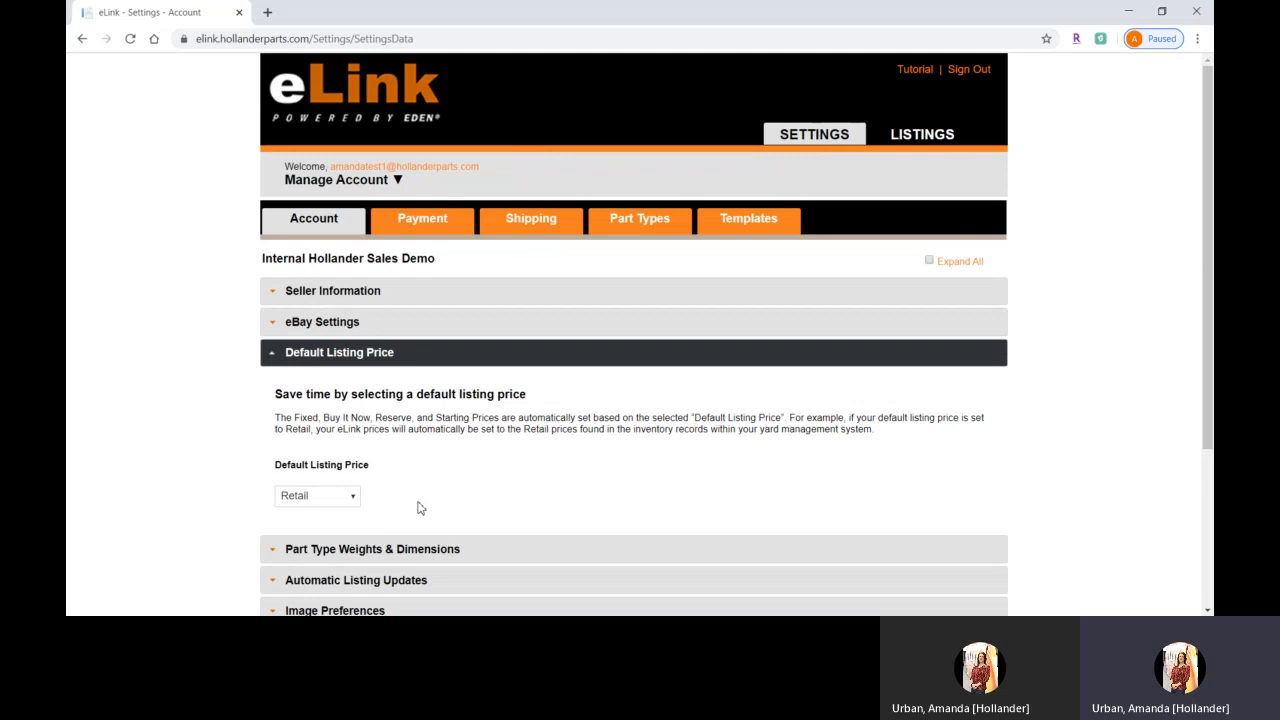
Step: Return to the listed items and search them by part type number 110
{"action": "left_click", "coordinate": [930, 134]}
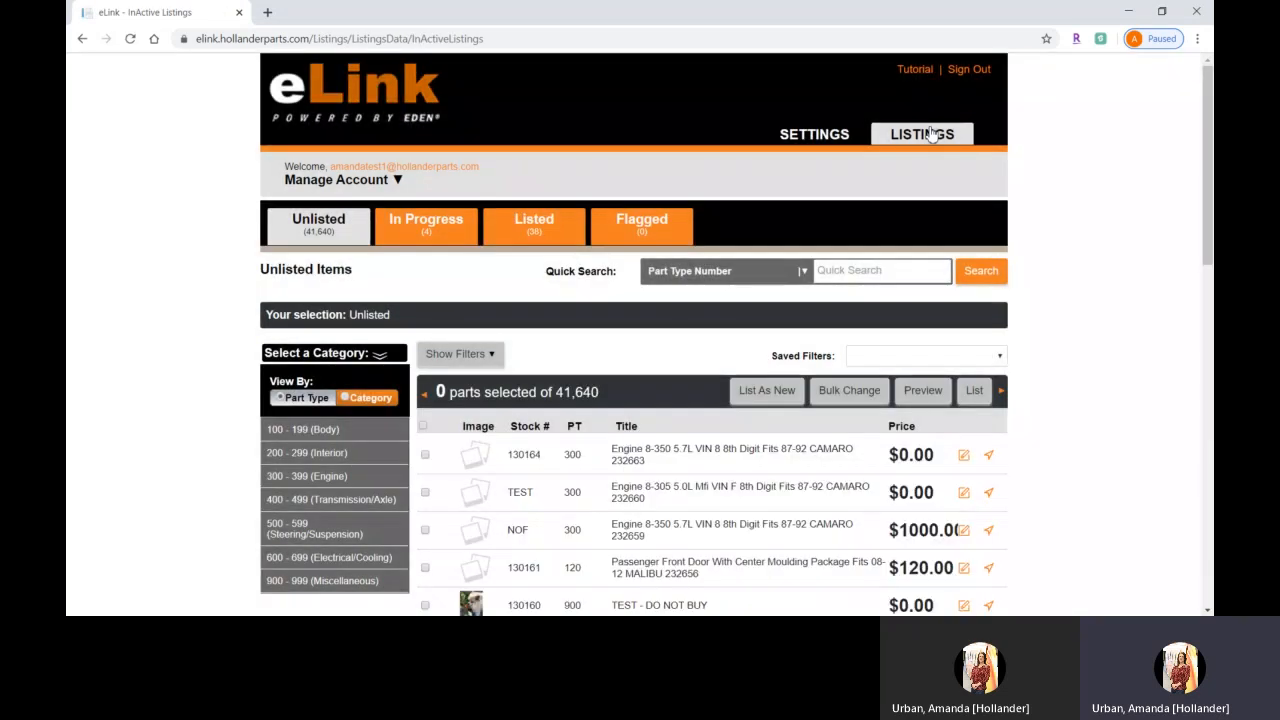
{"action": "left_click", "coordinate": [555, 220]}
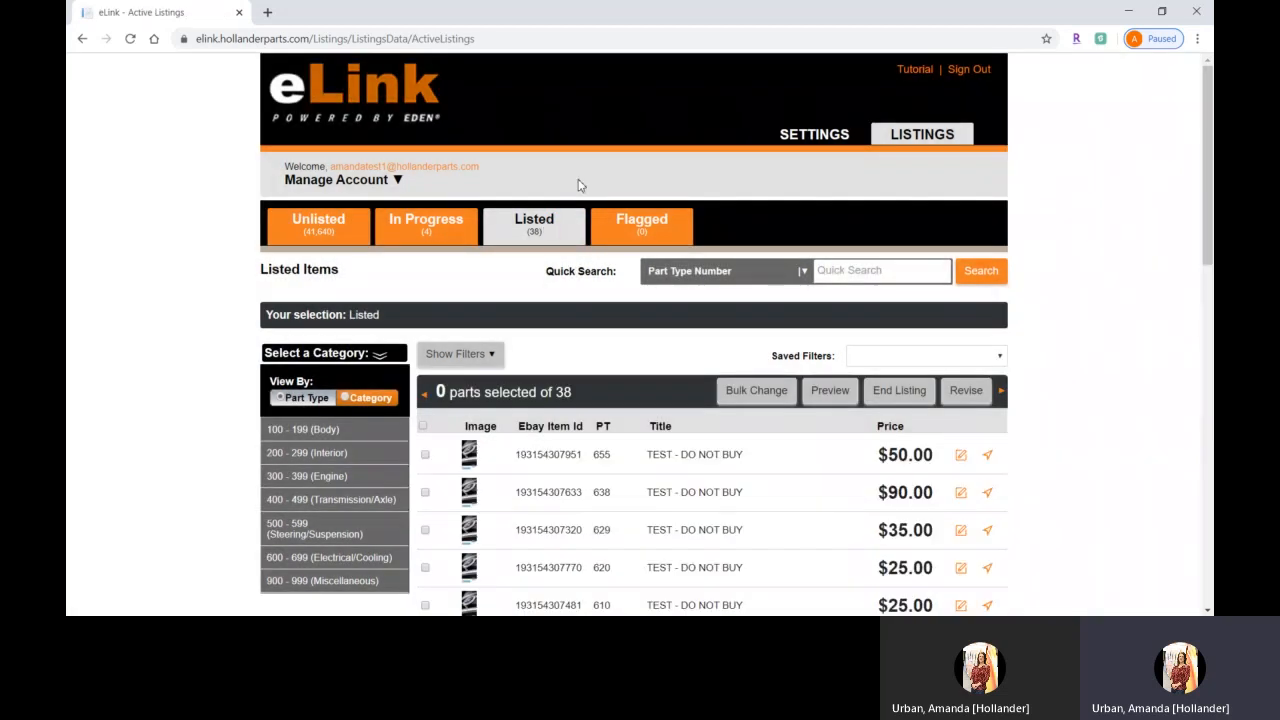
{"action": "left_click", "coordinate": [857, 270]}
{"action": "type", "text": "110"}
{"action": "key", "text": "Return"}
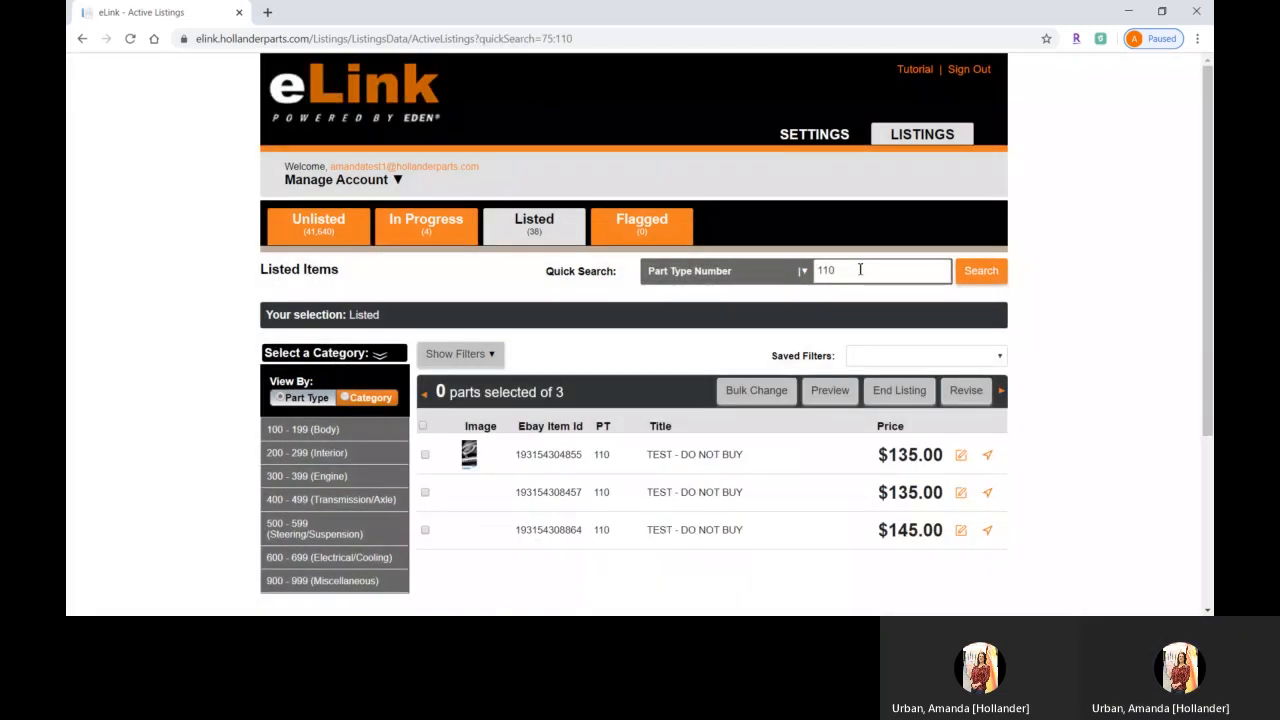
{"action": "scroll", "coordinate": [860, 269], "scroll_direction": "down", "scroll_amount": 1}
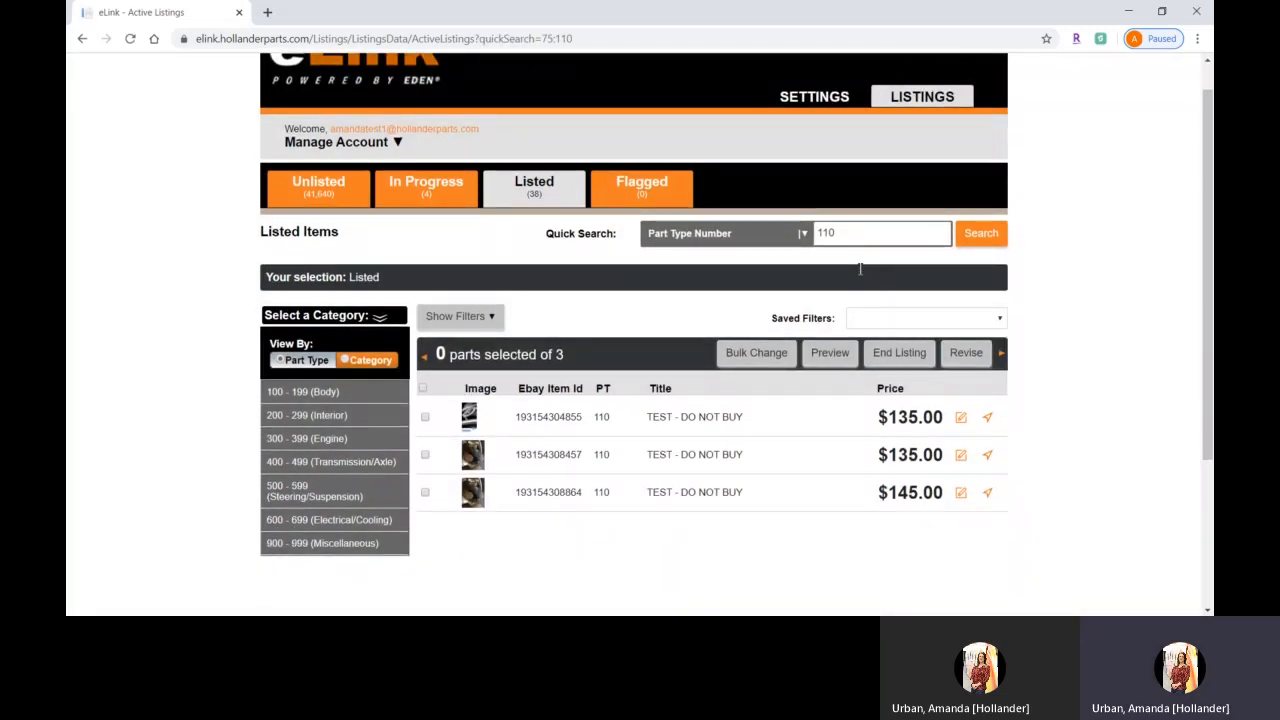
Step: Open the price fields of the first two part type 110 listings for inline editing
{"action": "left_click", "coordinate": [926, 418]}
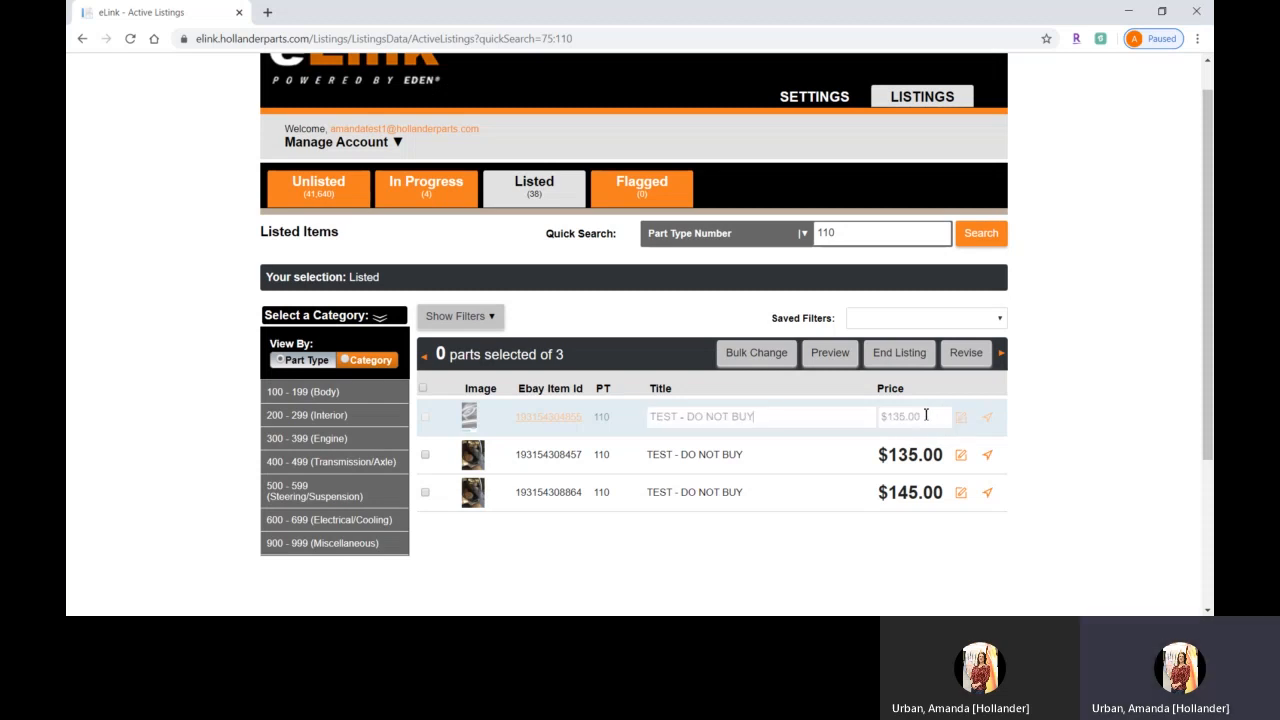
{"action": "left_click_drag", "start_coordinate": [926, 415], "coordinate": [878, 417]}
{"action": "left_click", "coordinate": [919, 455]}
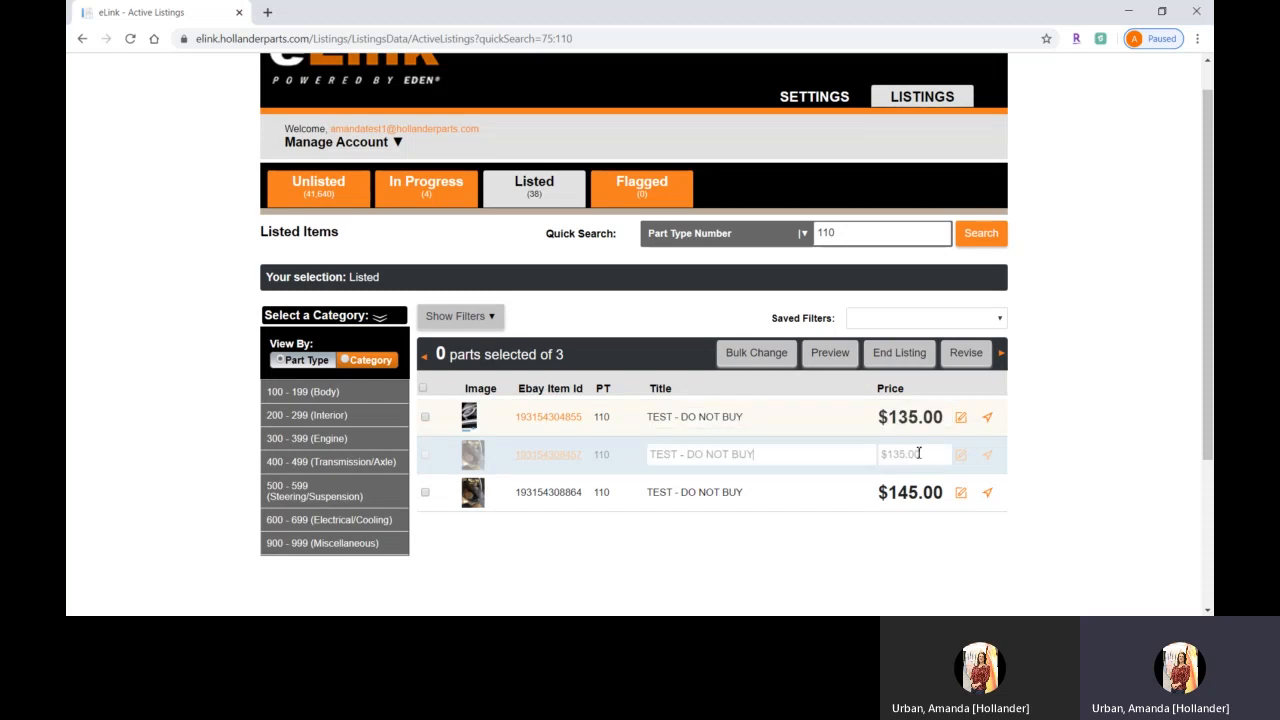
{"action": "left_click_drag", "start_coordinate": [920, 453], "coordinate": [888, 453]}
{"action": "left_click", "coordinate": [425, 455]}
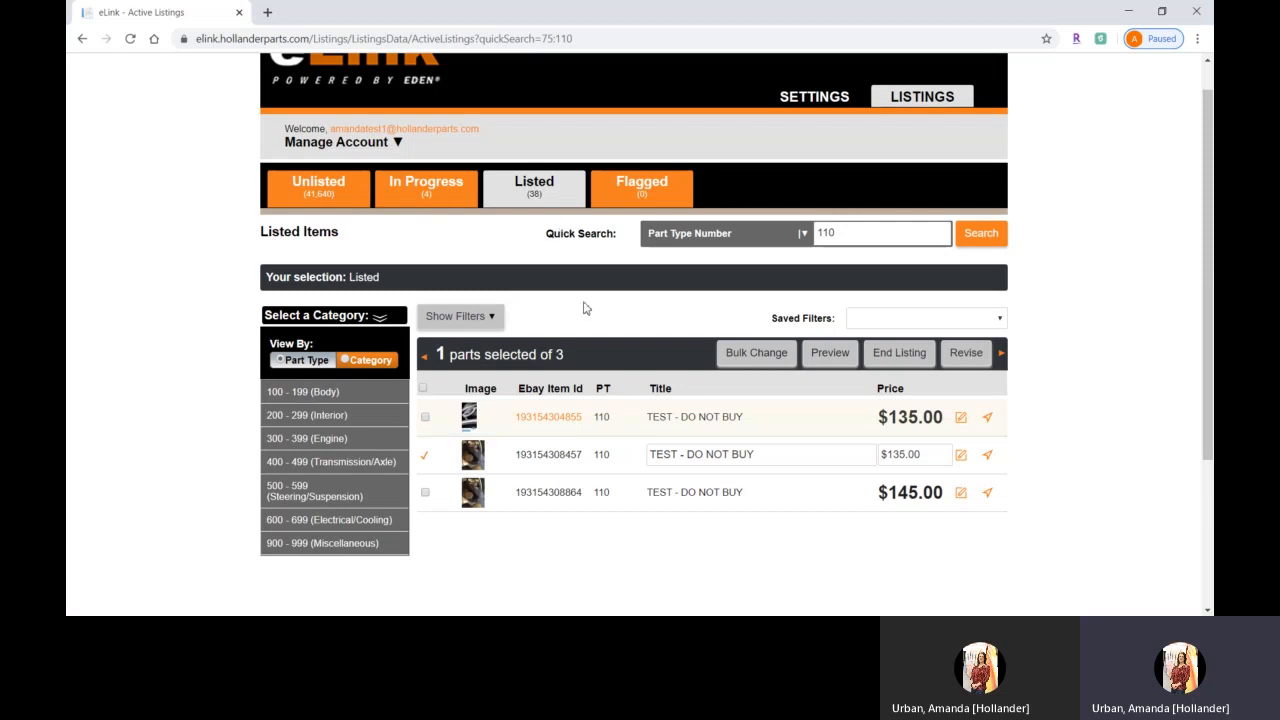
{"action": "left_click", "coordinate": [426, 458]}
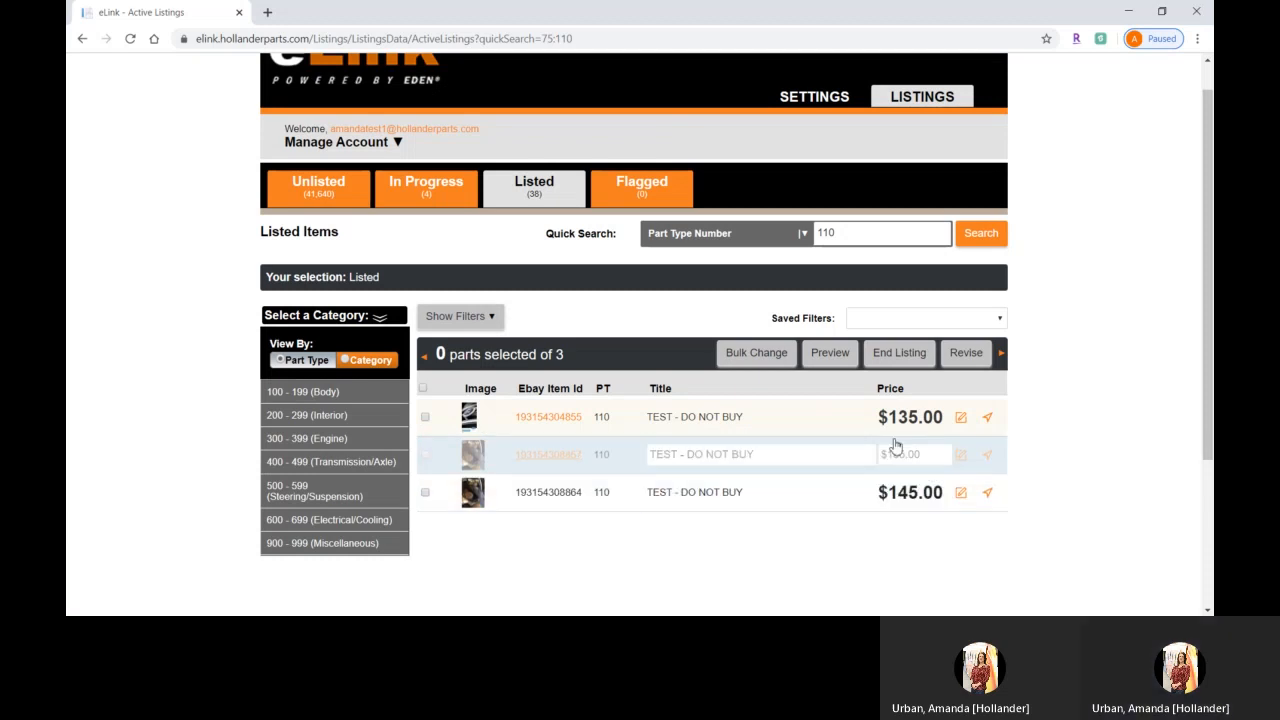
Step: Open the first listing's details and examine its eBay prices and the imported part prices
{"action": "left_click", "coordinate": [961, 420]}
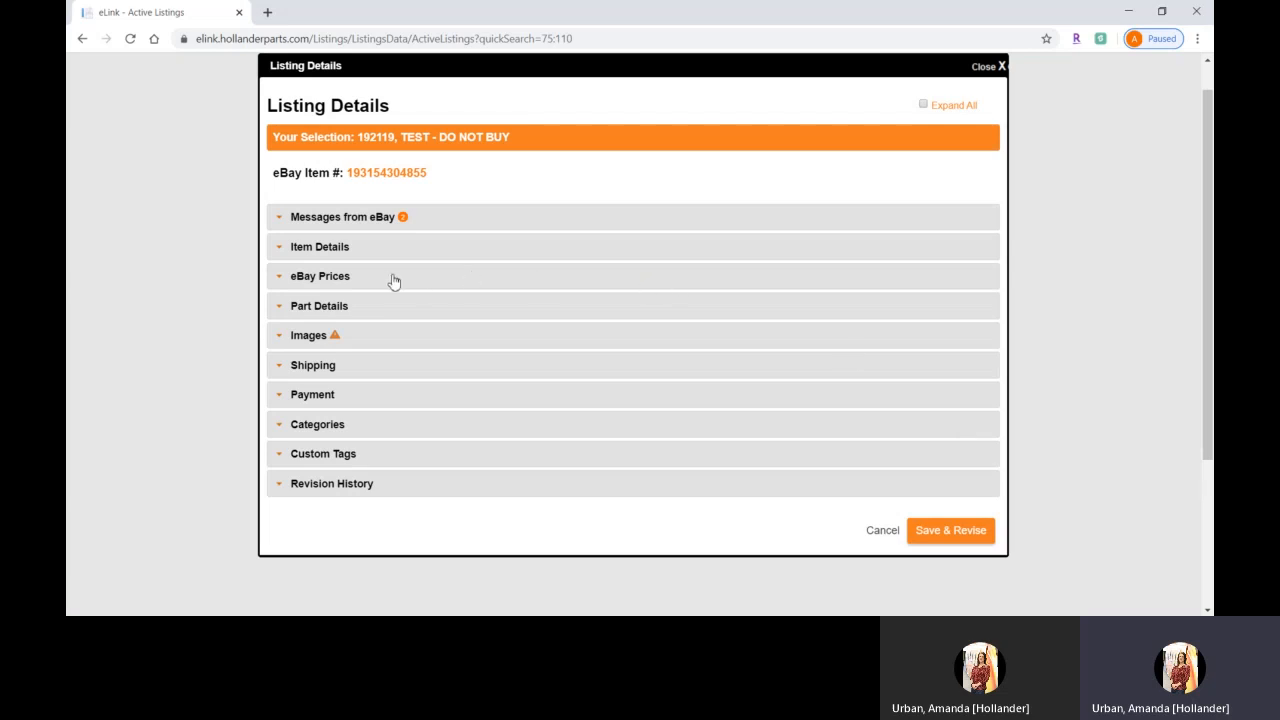
{"action": "left_click", "coordinate": [308, 285]}
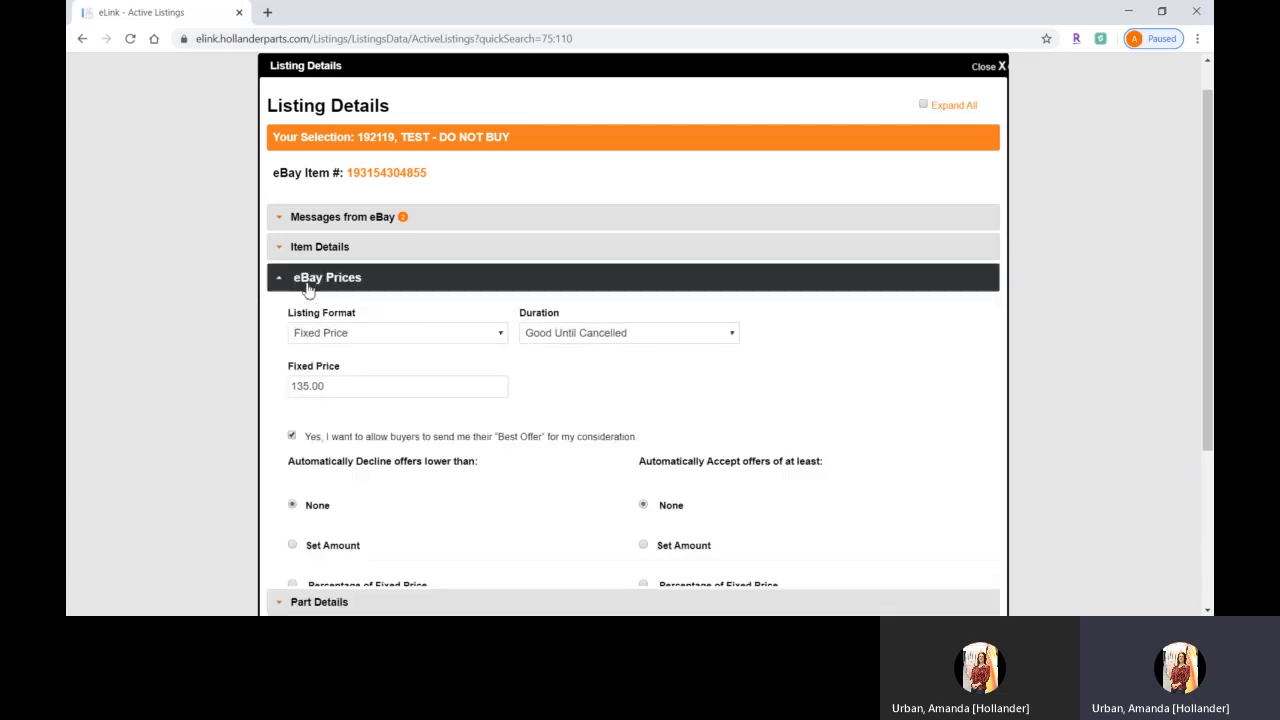
{"action": "scroll", "coordinate": [308, 310], "scroll_direction": "down", "scroll_amount": 1}
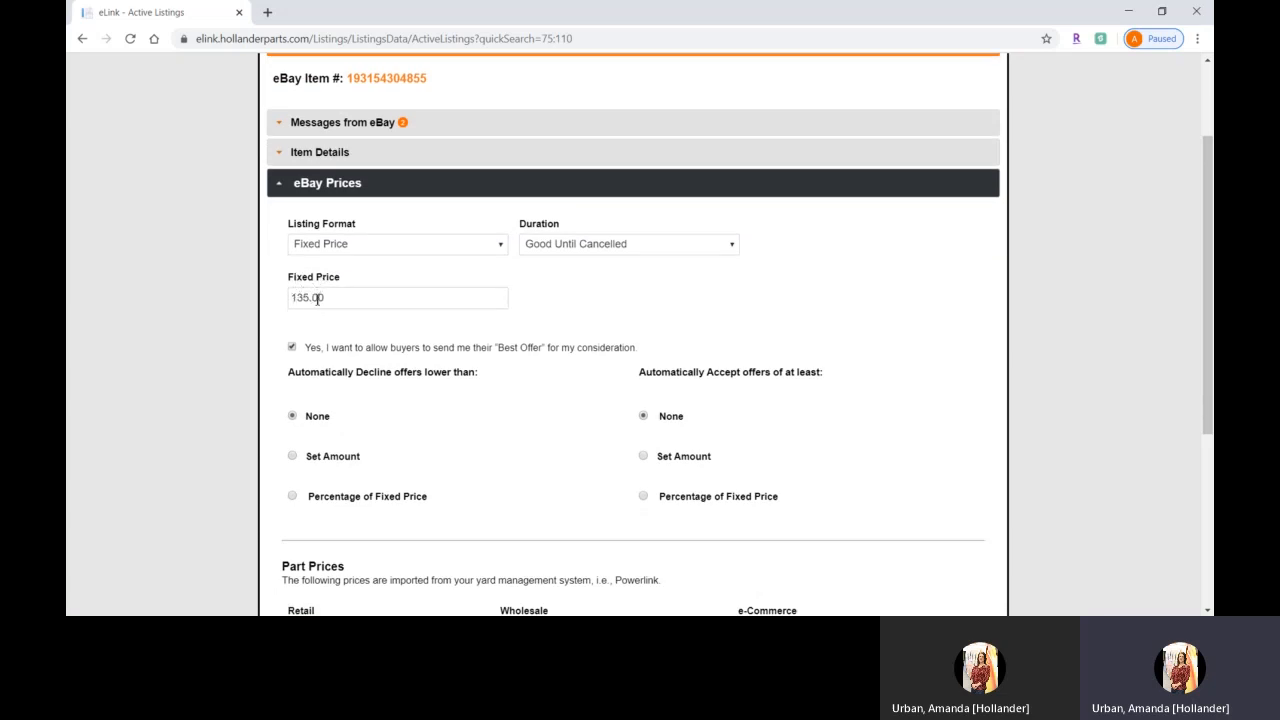
{"action": "scroll", "coordinate": [337, 330], "scroll_direction": "down", "scroll_amount": 3}
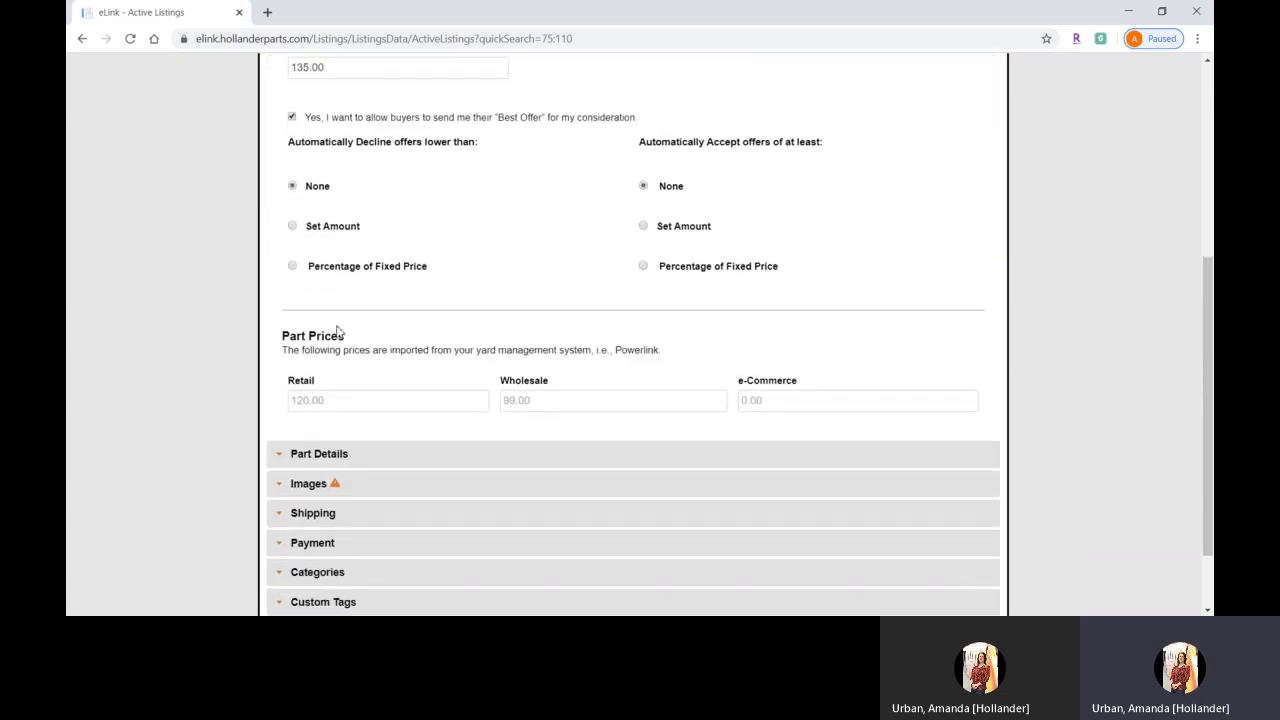
{"action": "scroll", "coordinate": [338, 330], "scroll_direction": "up", "scroll_amount": 2}
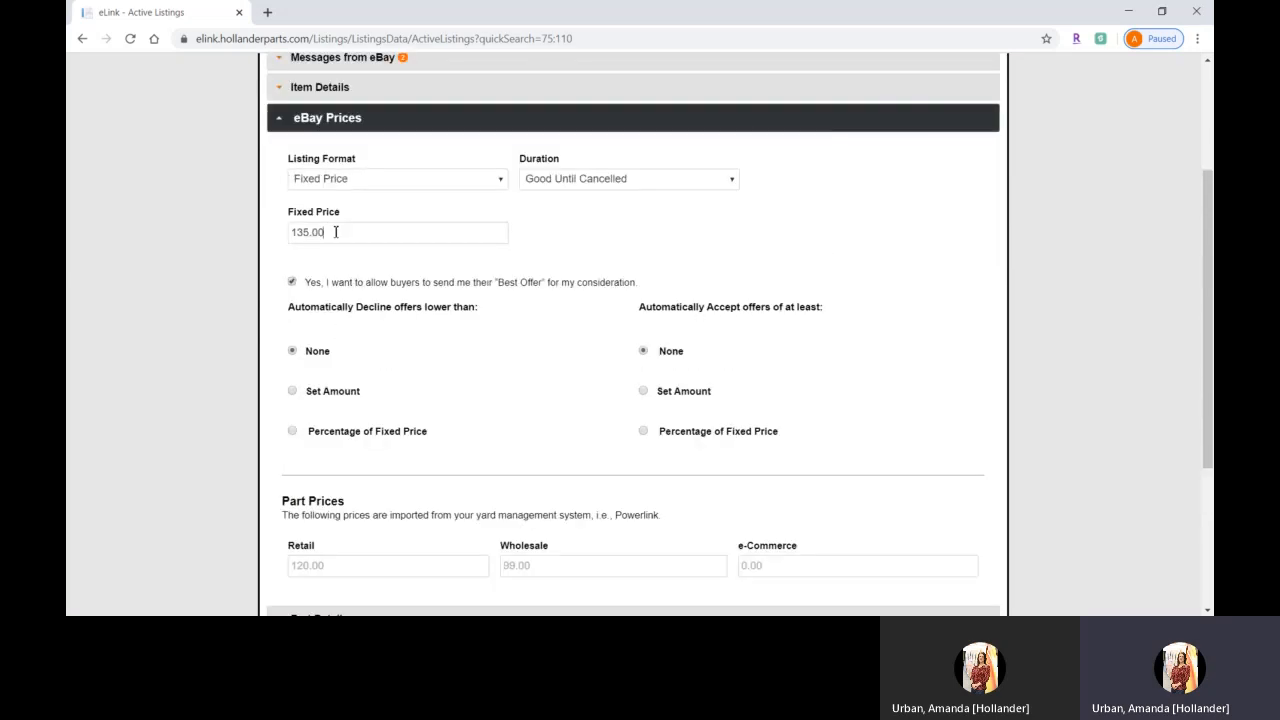
Step: Re-enter the decimals of the listing's Fixed Price so it reads 135.00
{"action": "left_click", "coordinate": [336, 232]}
{"action": "key", "text": "BackSpace"}
{"action": "key", "text": "BackSpace"}
{"action": "key", "text": "BackSpace"}
{"action": "type", "text": ".00"}
Step: Compare the imported Retail part price with the eBay Fixed Price, and close the listing details without saving
{"action": "scroll", "coordinate": [357, 264], "scroll_direction": "down", "scroll_amount": 1}
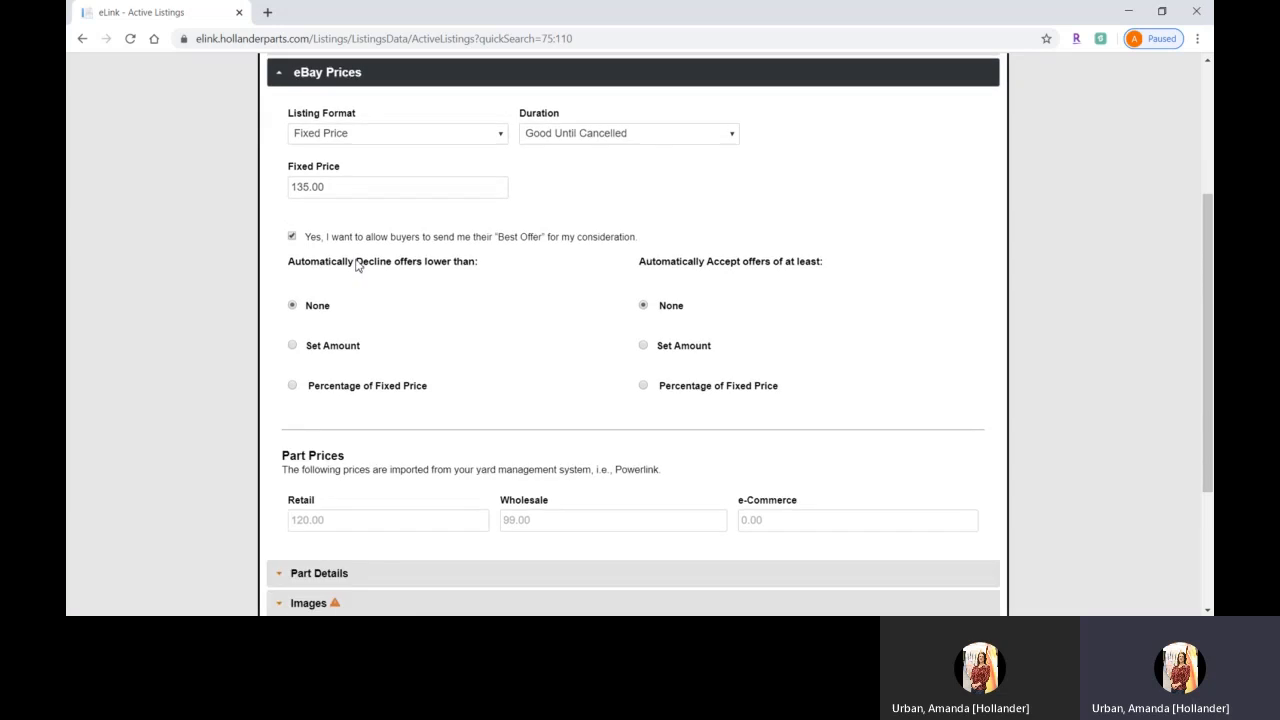
{"action": "scroll", "coordinate": [357, 264], "scroll_direction": "down", "scroll_amount": 3}
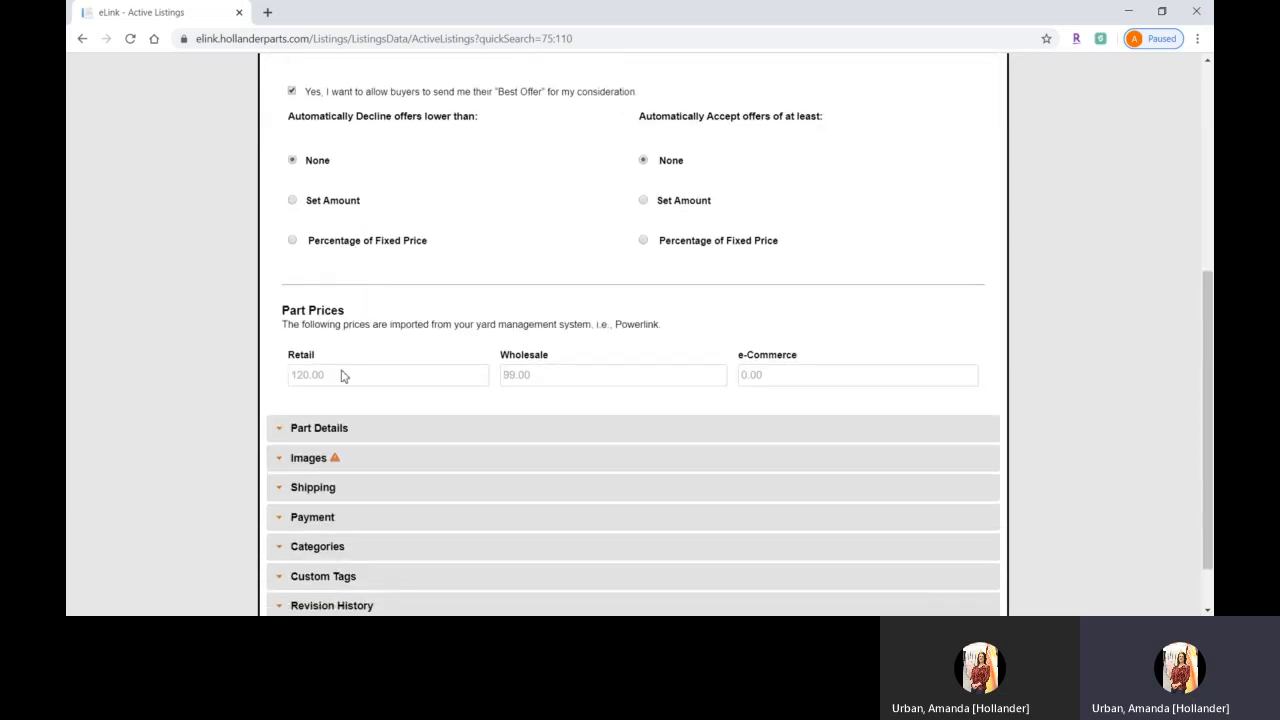
{"action": "left_click_drag", "start_coordinate": [330, 376], "coordinate": [296, 380]}
{"action": "left_click", "coordinate": [545, 385]}
{"action": "left_click_drag", "start_coordinate": [336, 384], "coordinate": [291, 380]}
{"action": "left_click", "coordinate": [330, 402]}
{"action": "scroll", "coordinate": [338, 379], "scroll_direction": "up", "scroll_amount": 2}
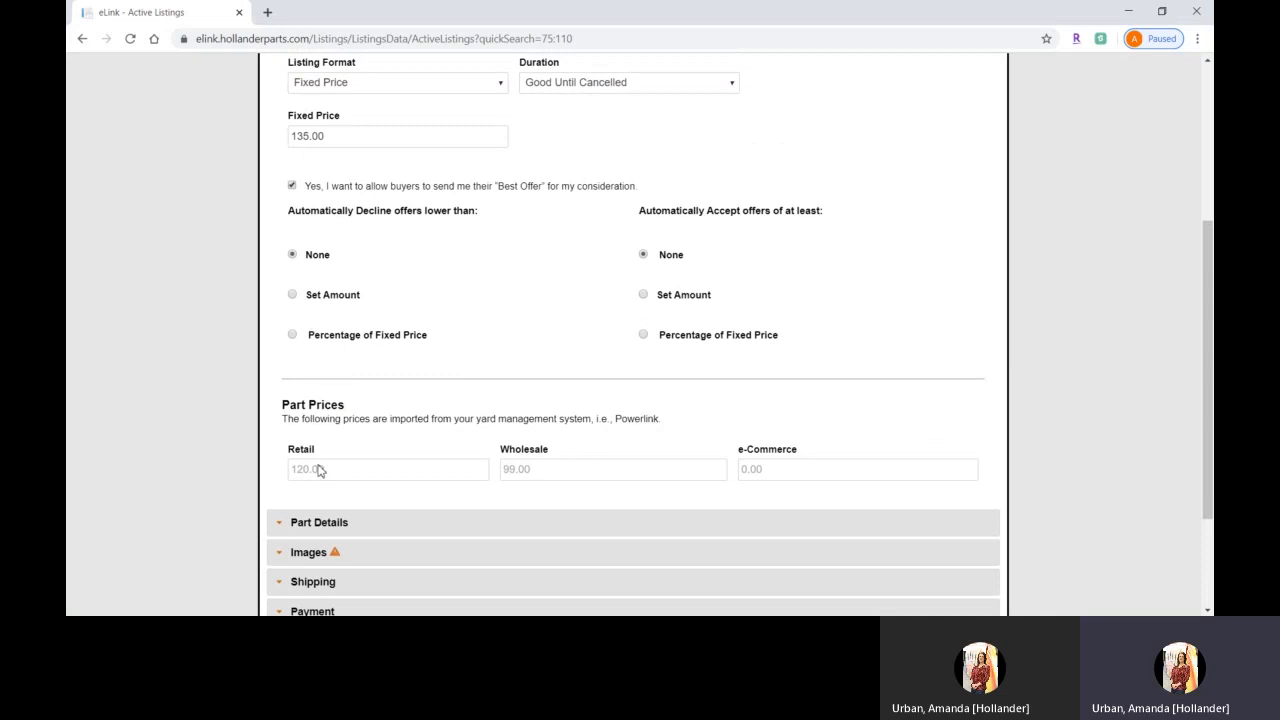
{"action": "left_click_drag", "start_coordinate": [331, 136], "coordinate": [289, 137]}
{"action": "left_click", "coordinate": [345, 143]}
{"action": "scroll", "coordinate": [440, 325], "scroll_direction": "up", "scroll_amount": 1}
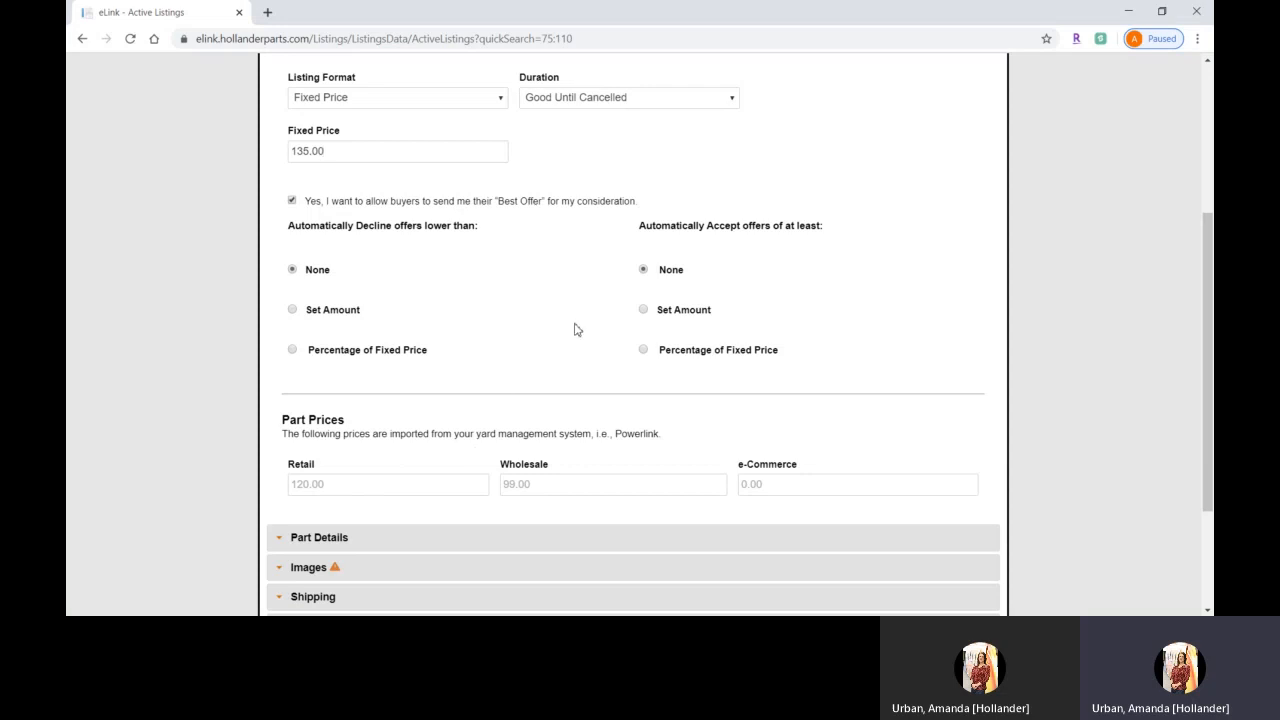
{"action": "scroll", "coordinate": [575, 330], "scroll_direction": "up", "scroll_amount": 3}
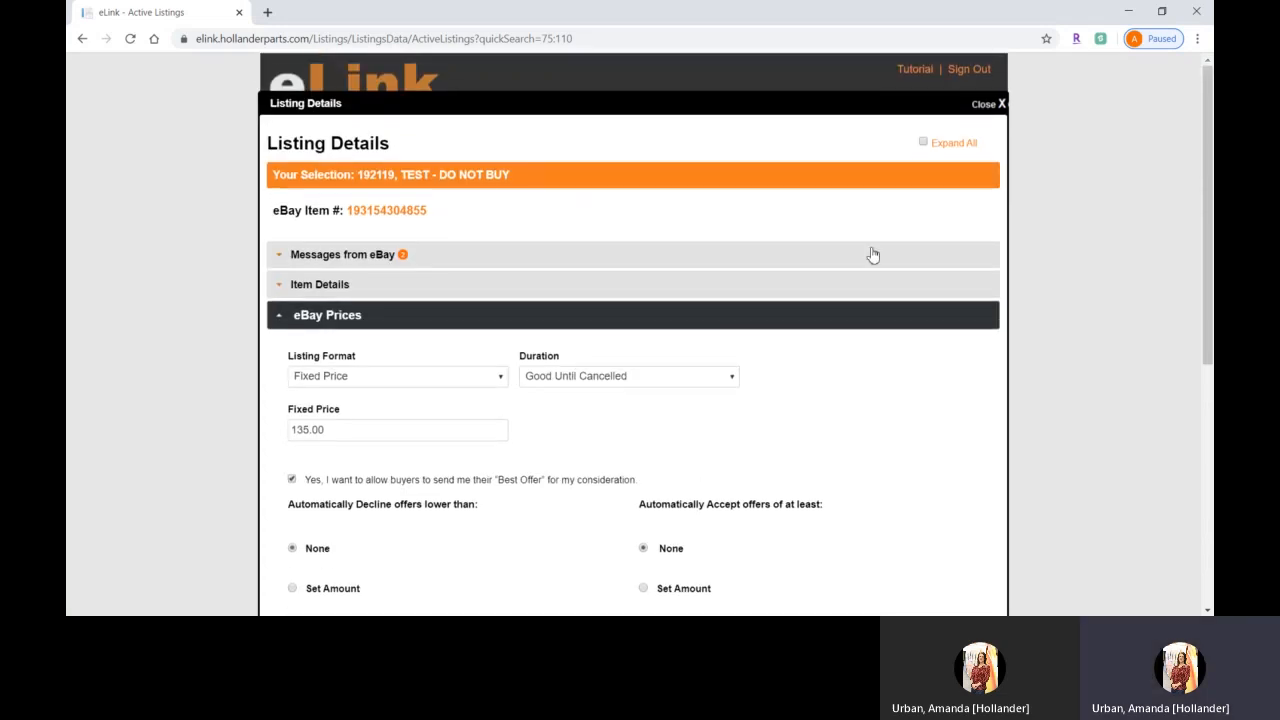
{"action": "left_click", "coordinate": [994, 104]}
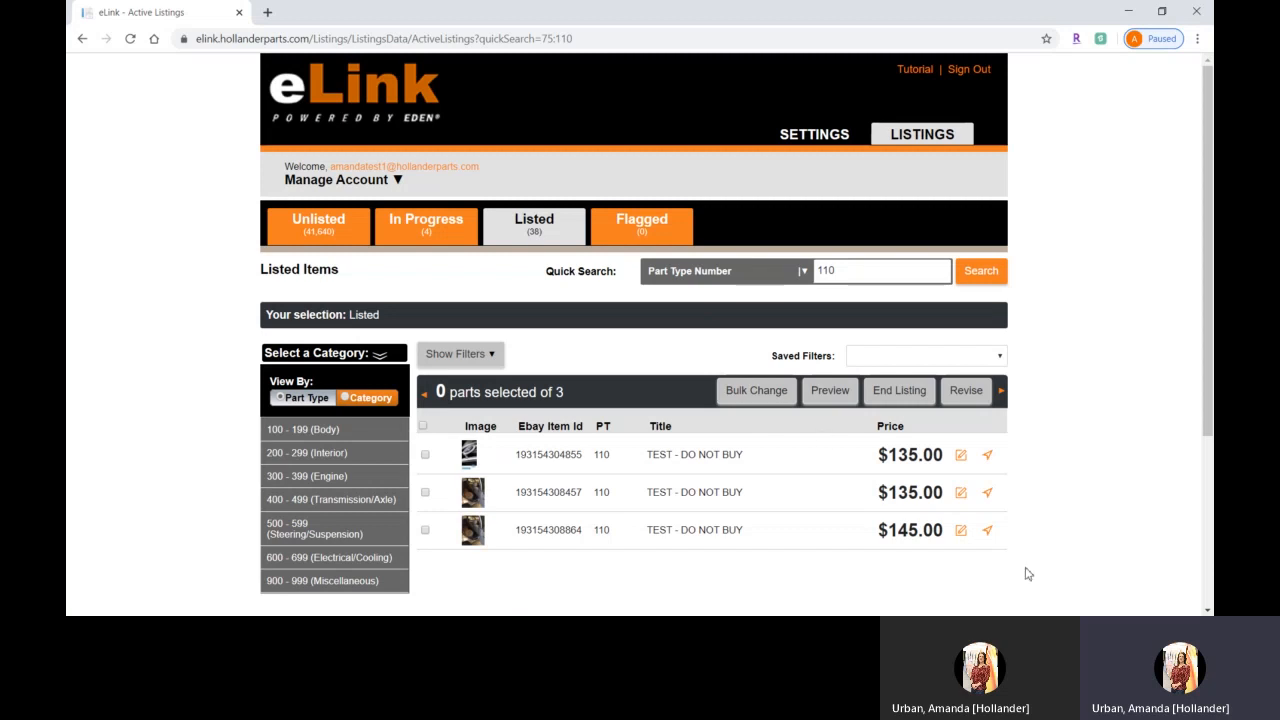
Step: Select all three part type 110 listings and open the eBay Prices section of a bulk change
{"action": "left_click", "coordinate": [1190, 502]}
{"action": "left_click", "coordinate": [422, 428]}
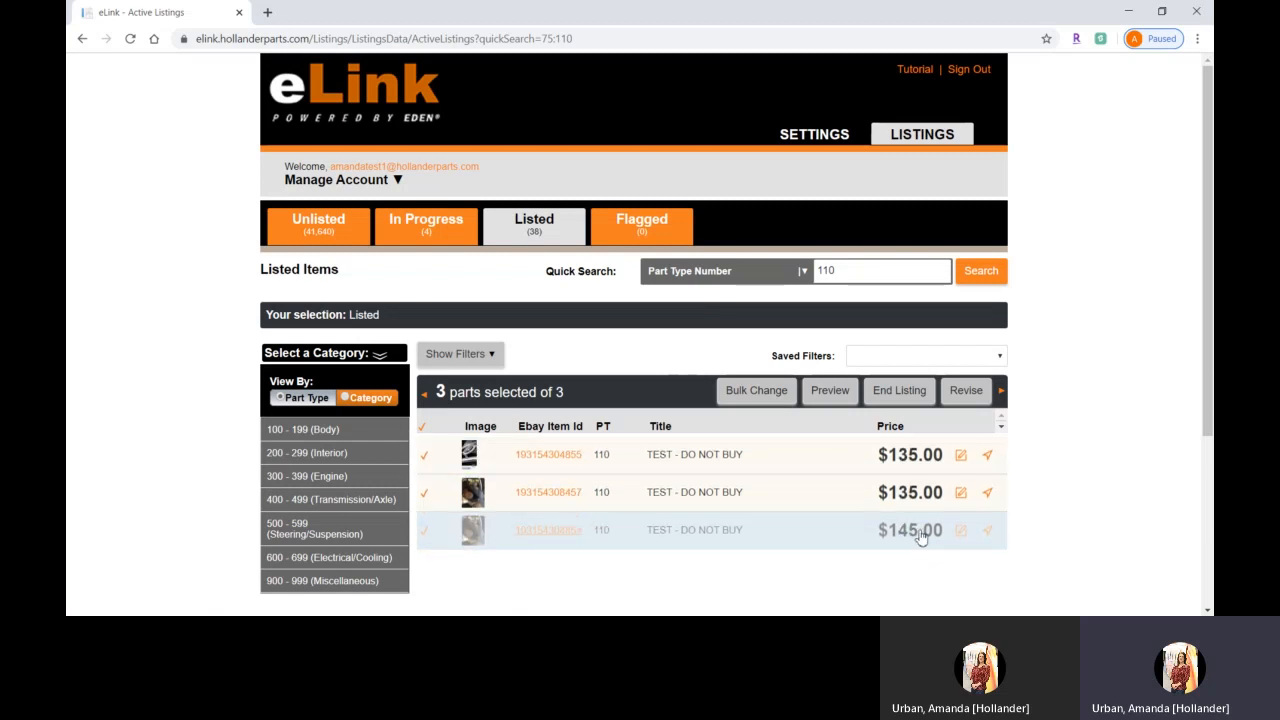
{"action": "left_click", "coordinate": [772, 399]}
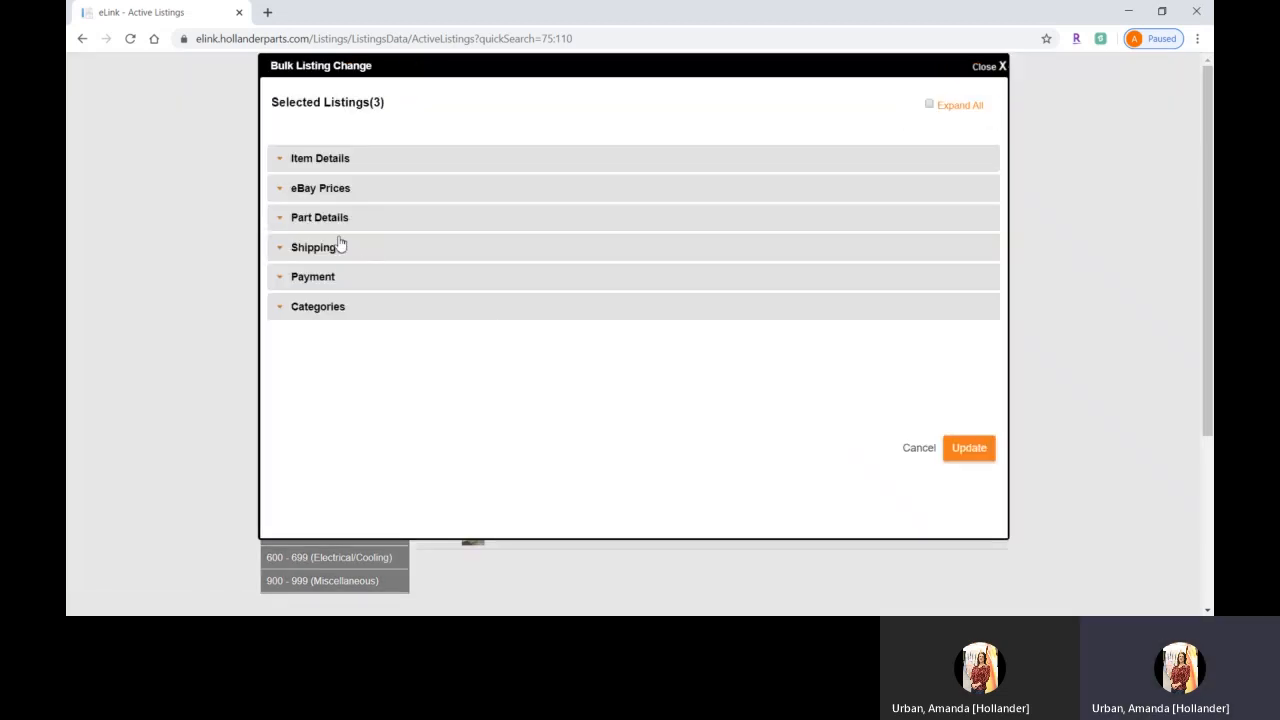
{"action": "left_click", "coordinate": [320, 190]}
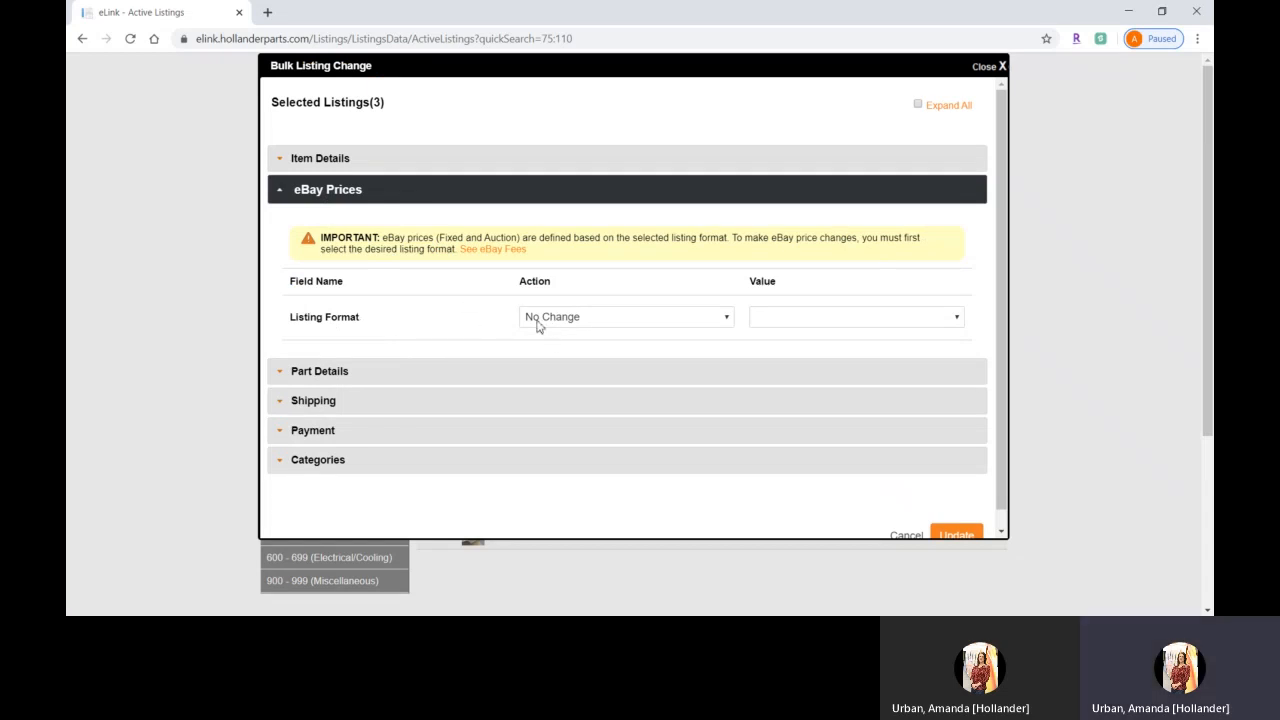
Step: Set the bulk Listing Format action to Change To with the value Fixed Price
{"action": "left_click", "coordinate": [545, 351]}
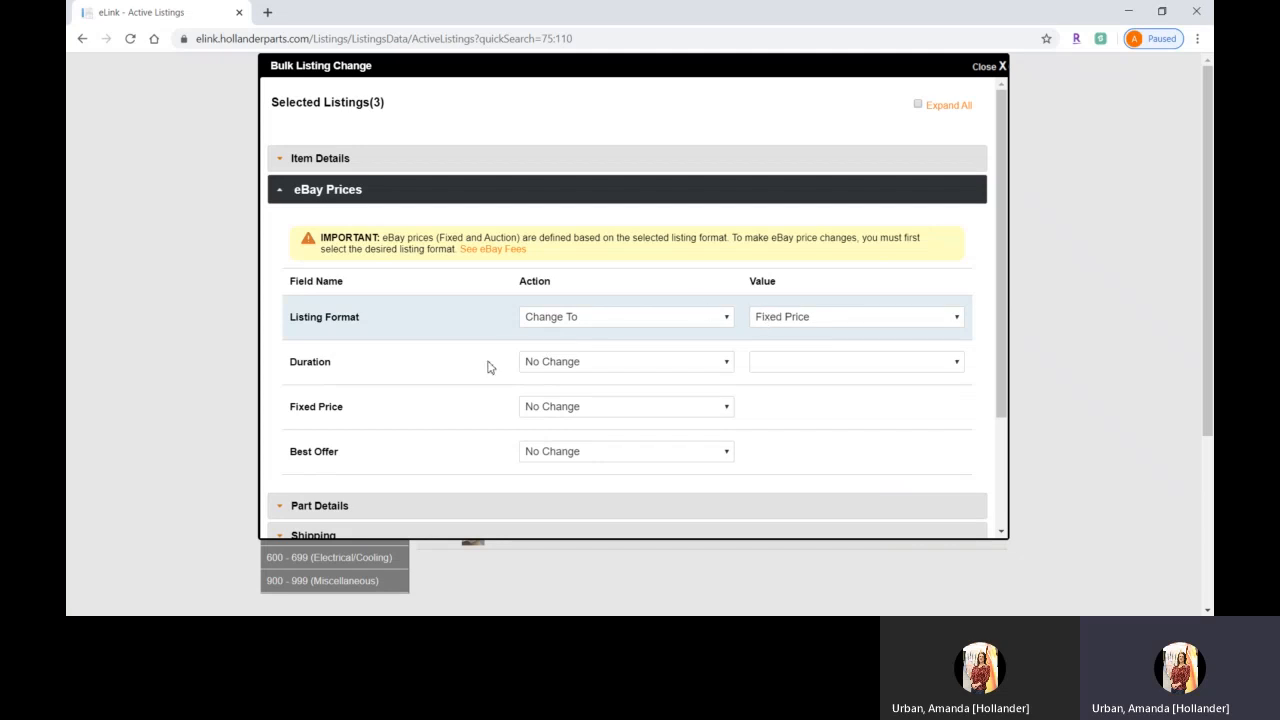
{"action": "left_click", "coordinate": [573, 331]}
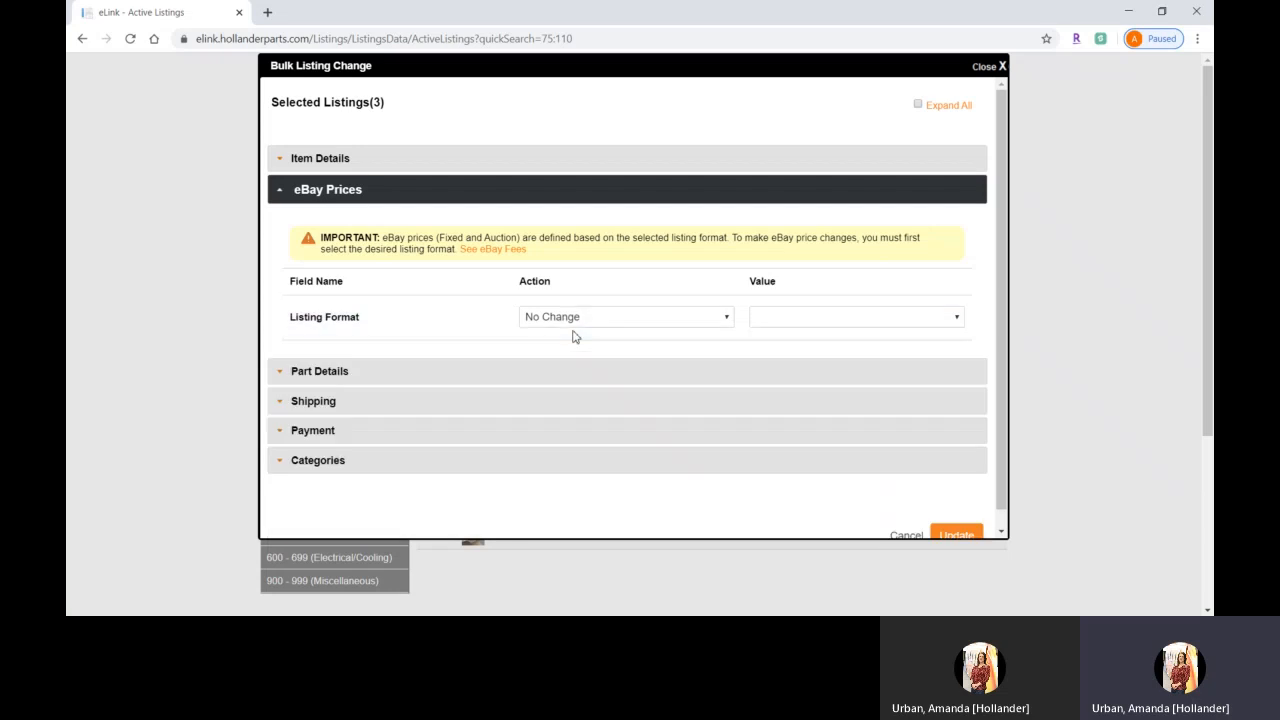
{"action": "left_click", "coordinate": [563, 316]}
{"action": "left_click", "coordinate": [574, 350]}
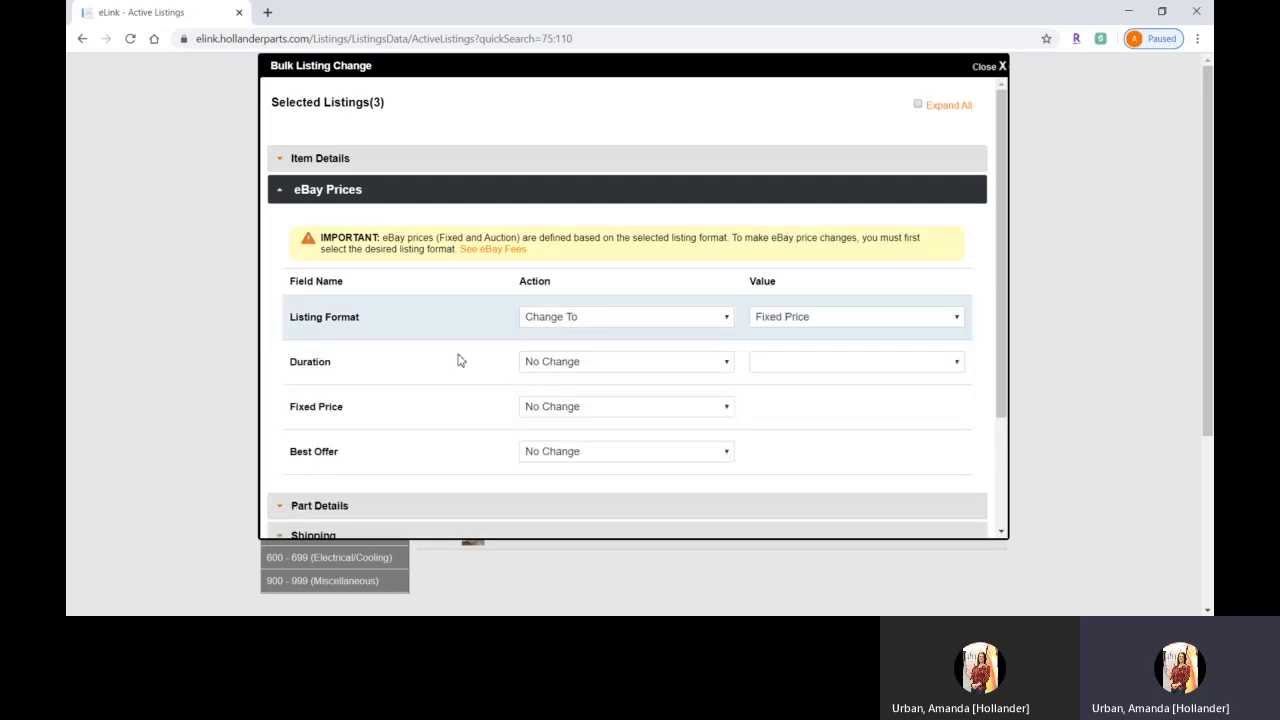
Step: Set the bulk Fixed Price action to Reset to Retail and apply the update to the selected listings
{"action": "left_click_drag", "start_coordinate": [289, 407], "coordinate": [355, 412]}
{"action": "left_click", "coordinate": [582, 447]}
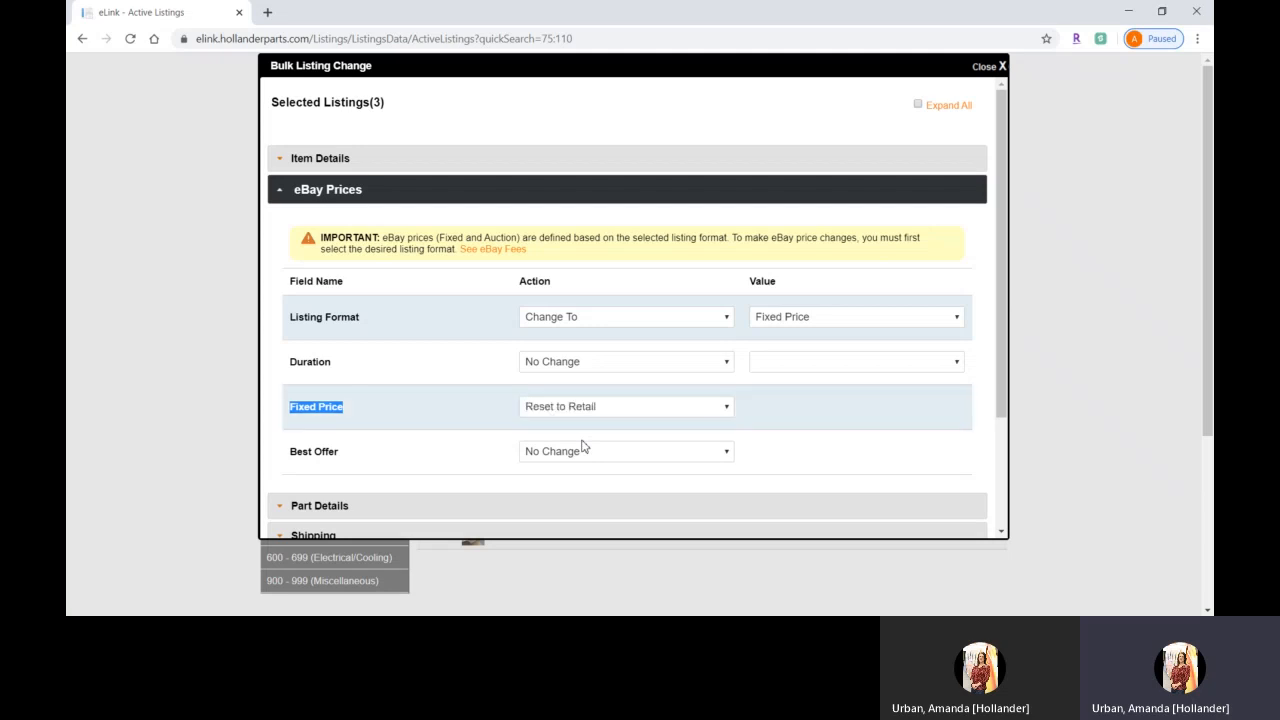
{"action": "scroll", "coordinate": [583, 447], "scroll_direction": "down", "scroll_amount": 3}
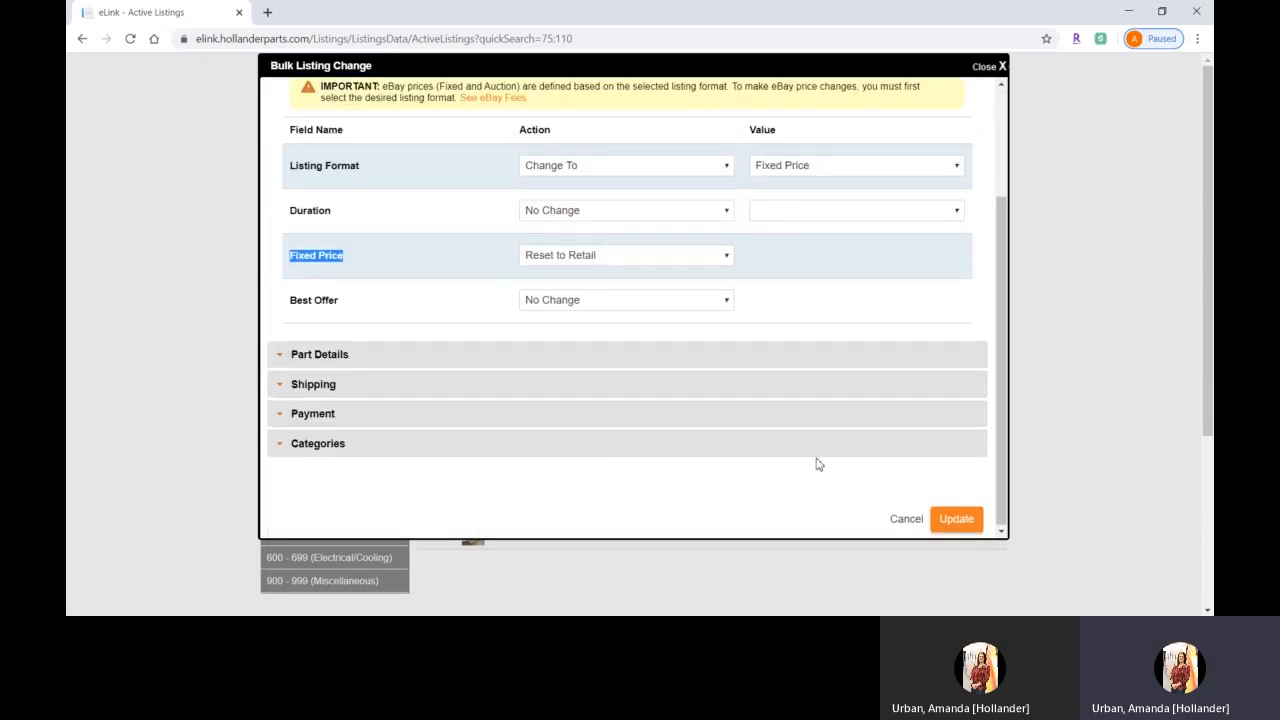
{"action": "left_click", "coordinate": [948, 518]}
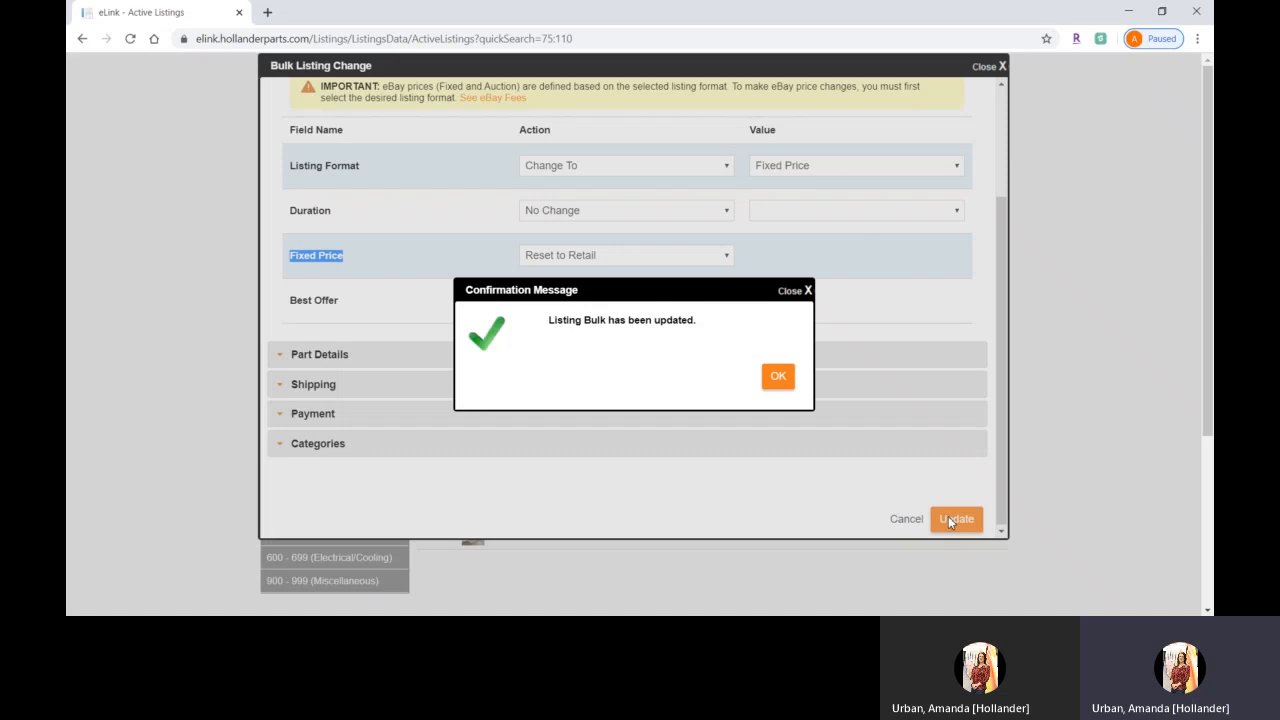
{"action": "left_click", "coordinate": [785, 380]}
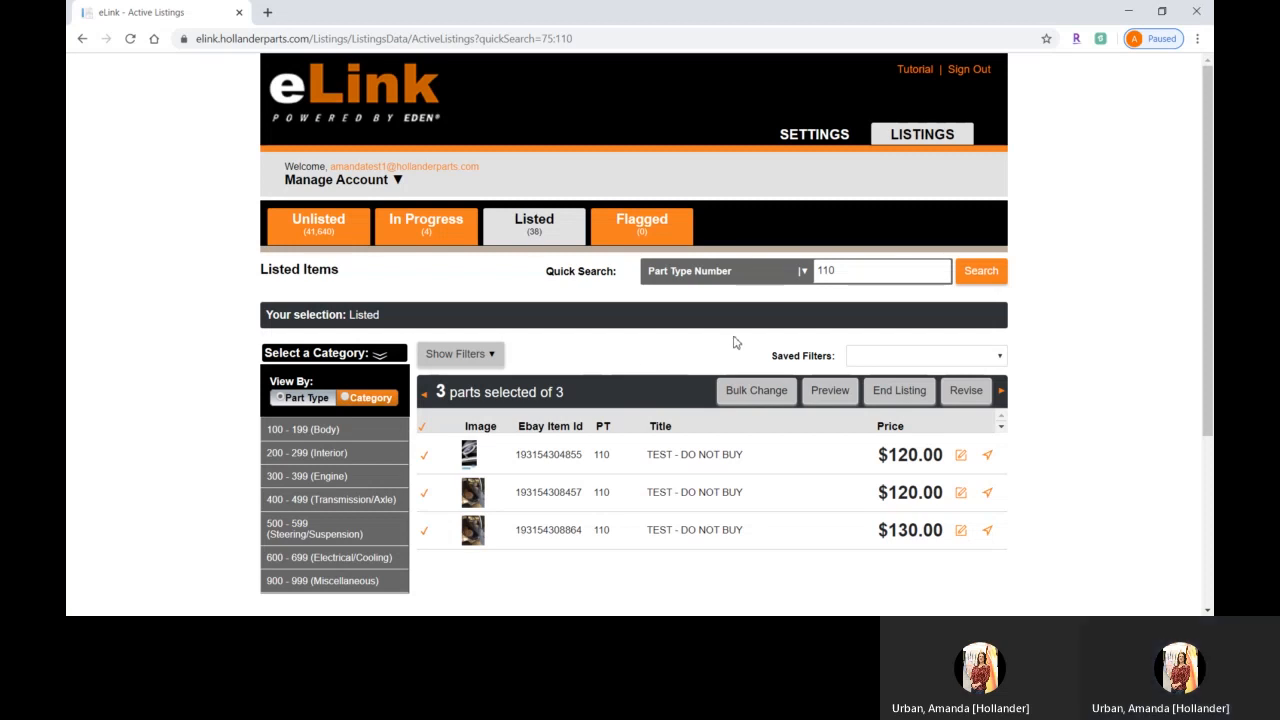
Step: Start another bulk change of the selected listings' eBay prices, with Listing Format set to Change To Fixed Price
{"action": "left_click", "coordinate": [763, 396]}
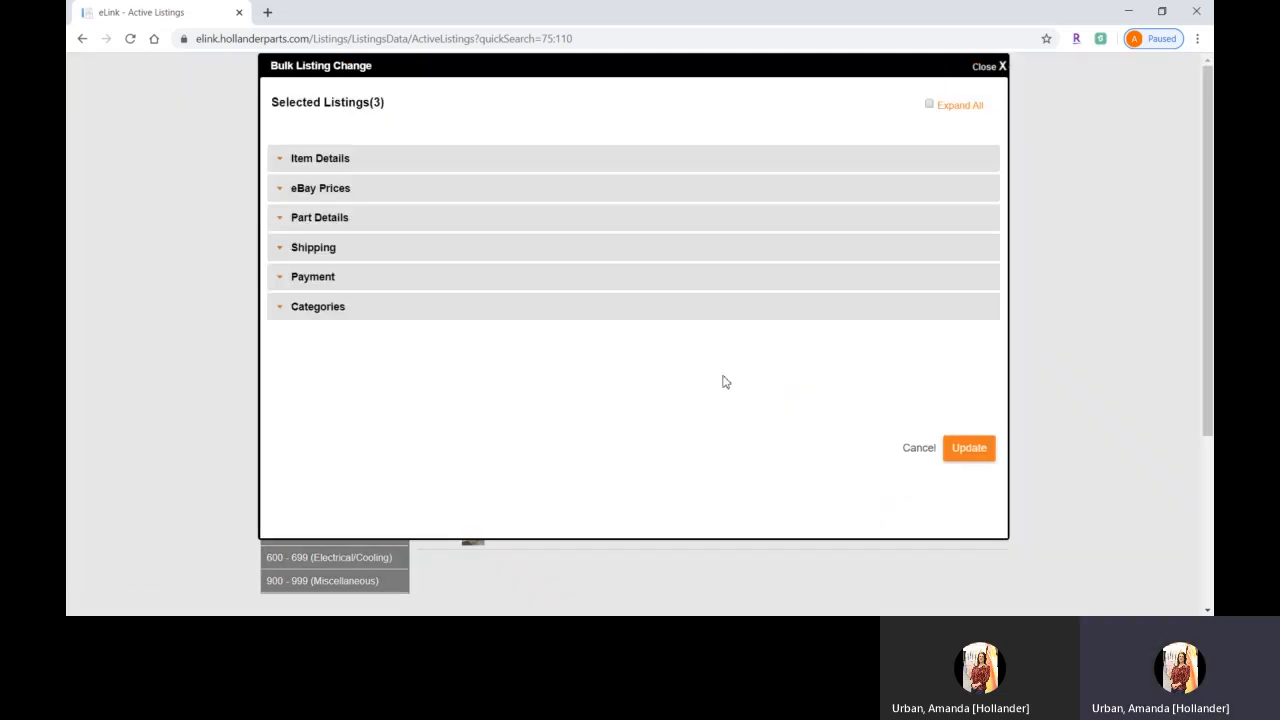
{"action": "left_click", "coordinate": [396, 195]}
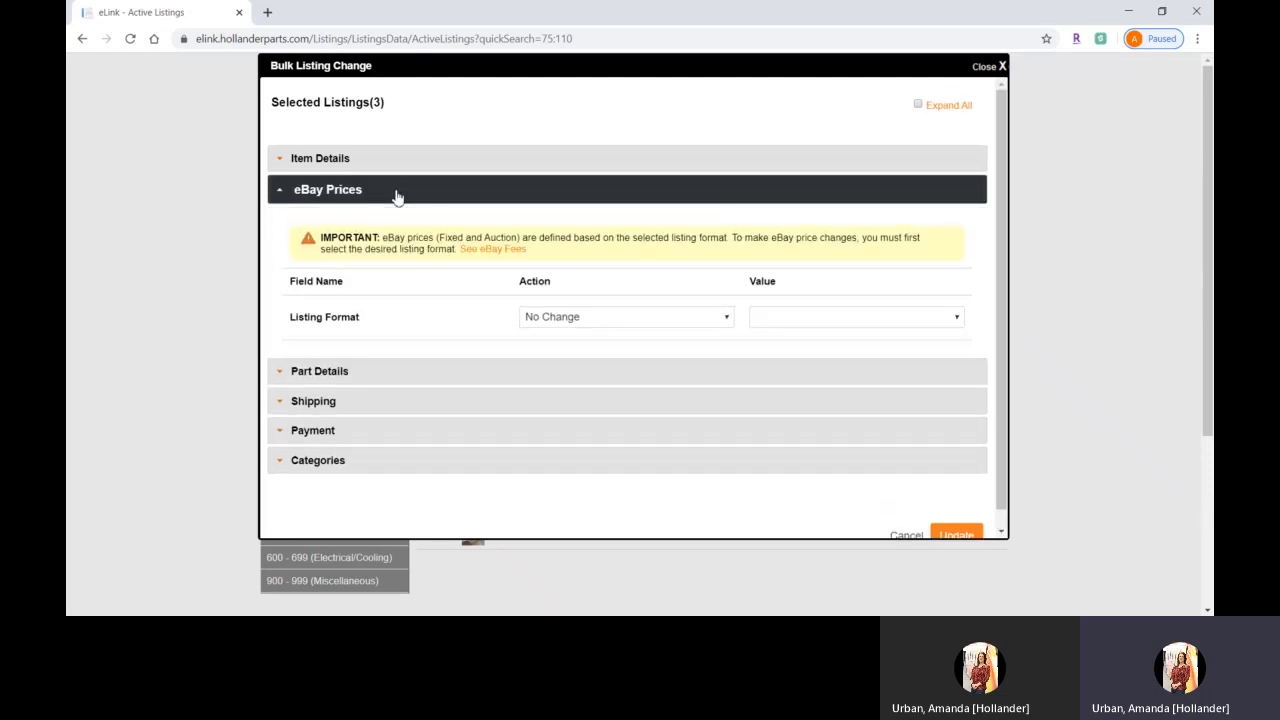
{"action": "left_click", "coordinate": [562, 325]}
{"action": "left_click", "coordinate": [566, 349]}
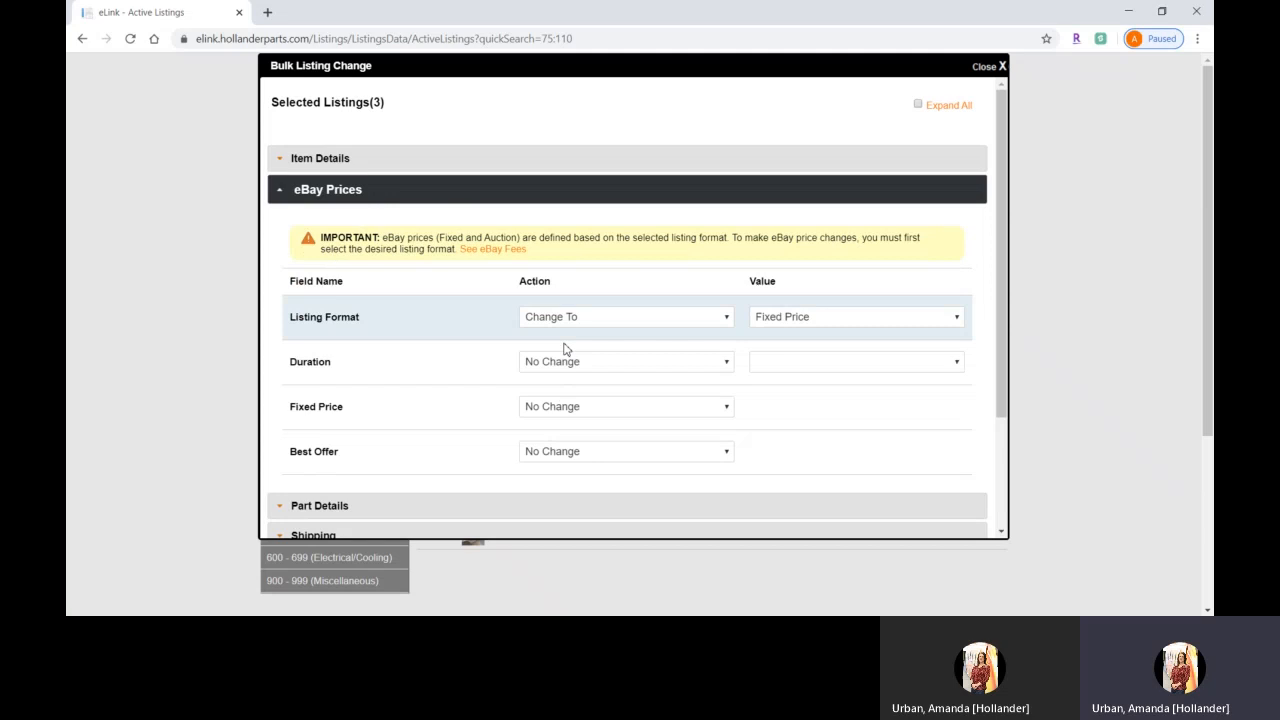
Step: Set the bulk Fixed Price action to Increase by Value with $20 and apply the update to the selected listings
{"action": "left_click_drag", "start_coordinate": [284, 418], "coordinate": [360, 417]}
{"action": "left_click", "coordinate": [568, 504]}
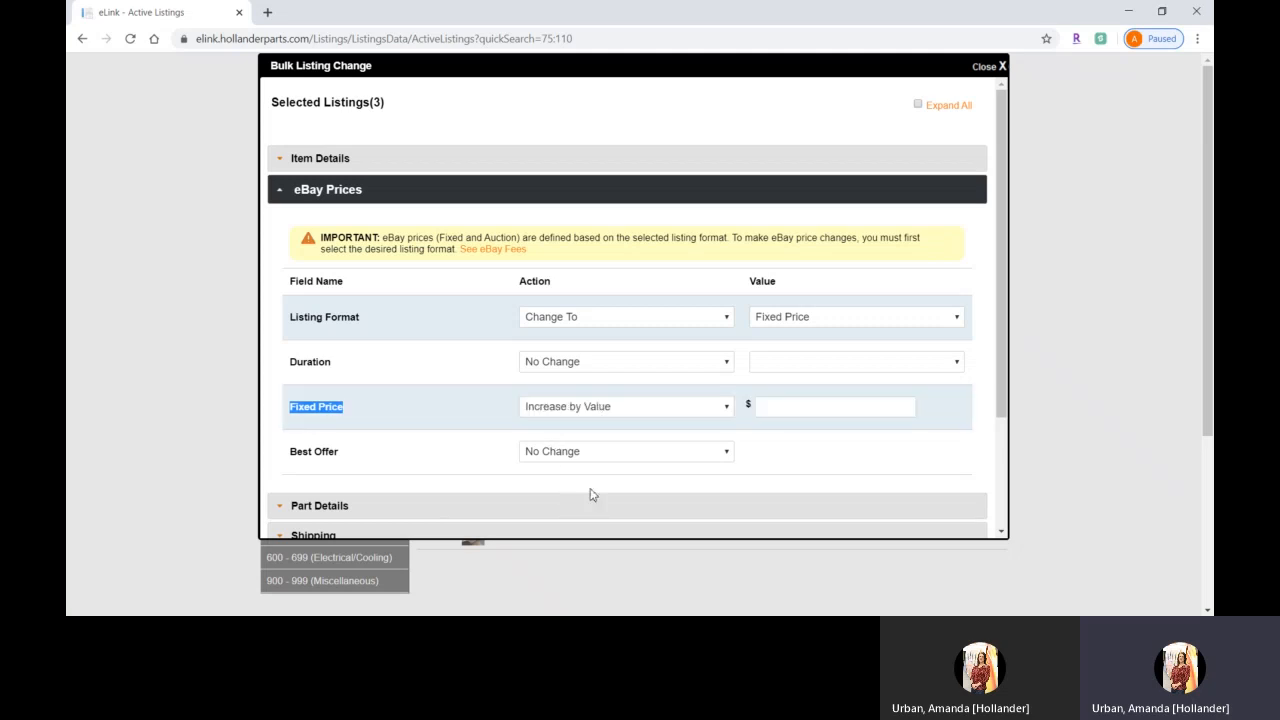
{"action": "left_click", "coordinate": [780, 409]}
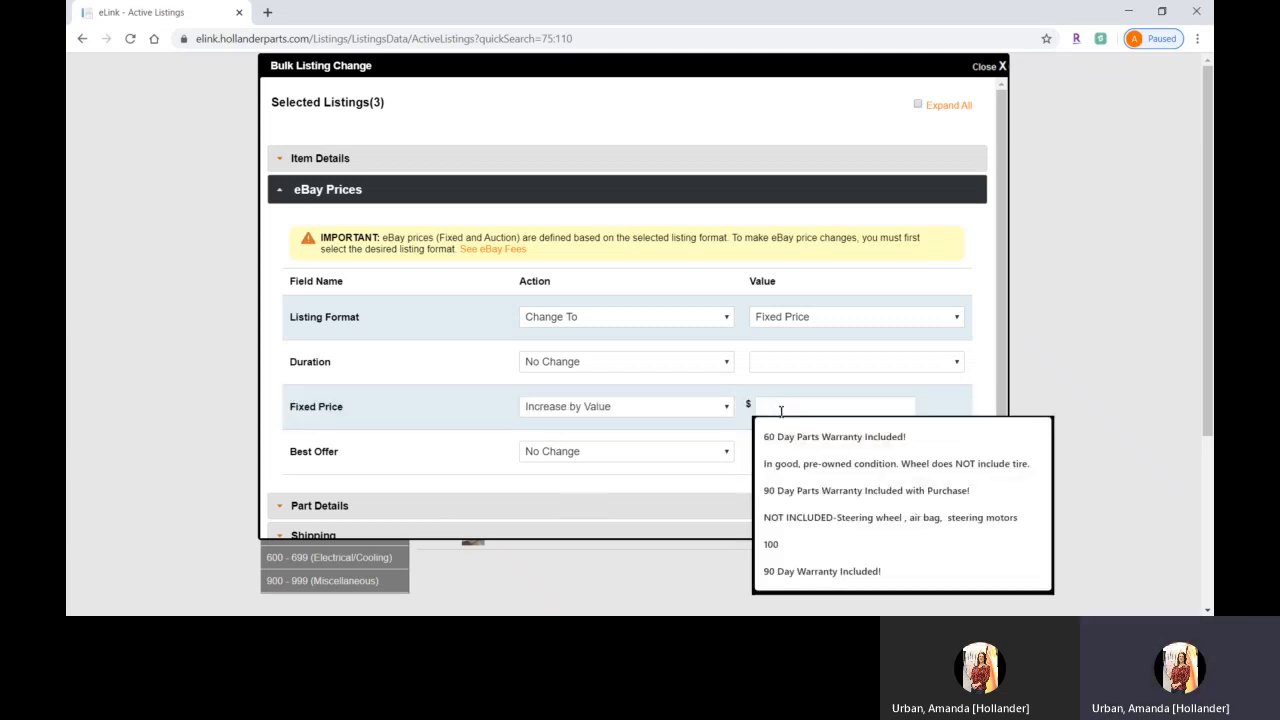
{"action": "type", "text": "20"}
{"action": "scroll", "coordinate": [781, 411], "scroll_direction": "down", "scroll_amount": 1}
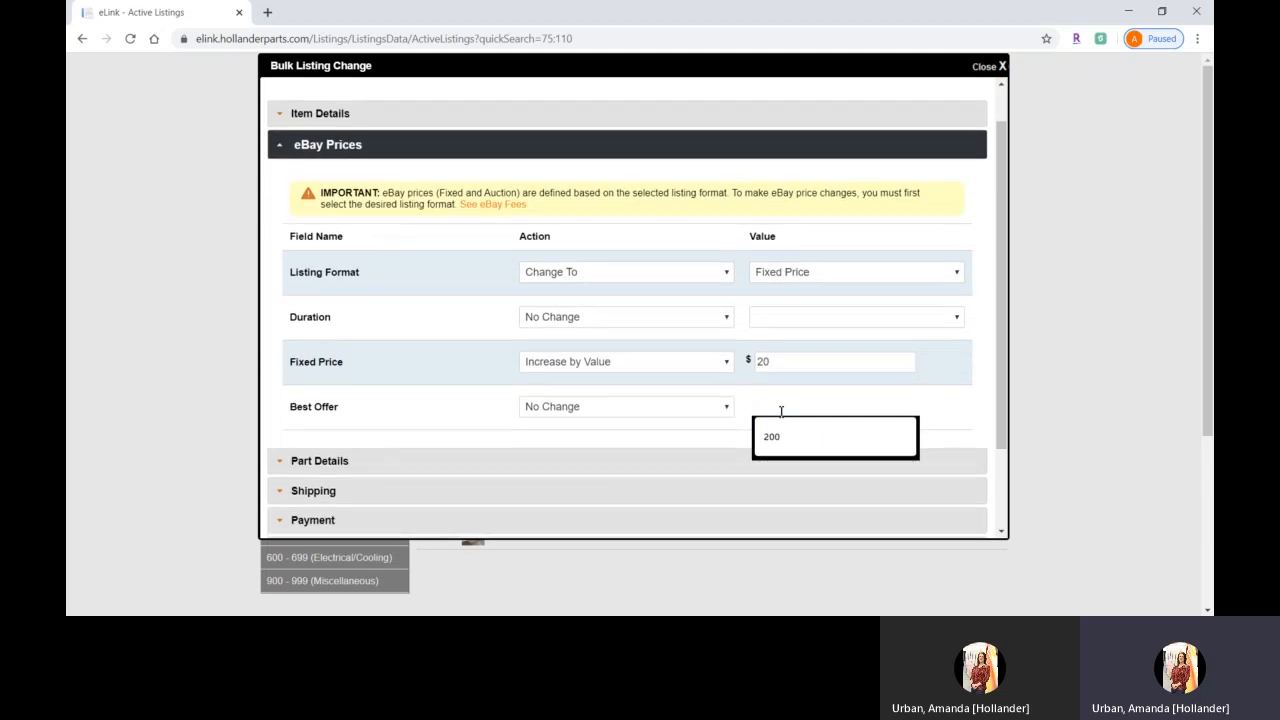
{"action": "scroll", "coordinate": [779, 417], "scroll_direction": "down", "scroll_amount": 2}
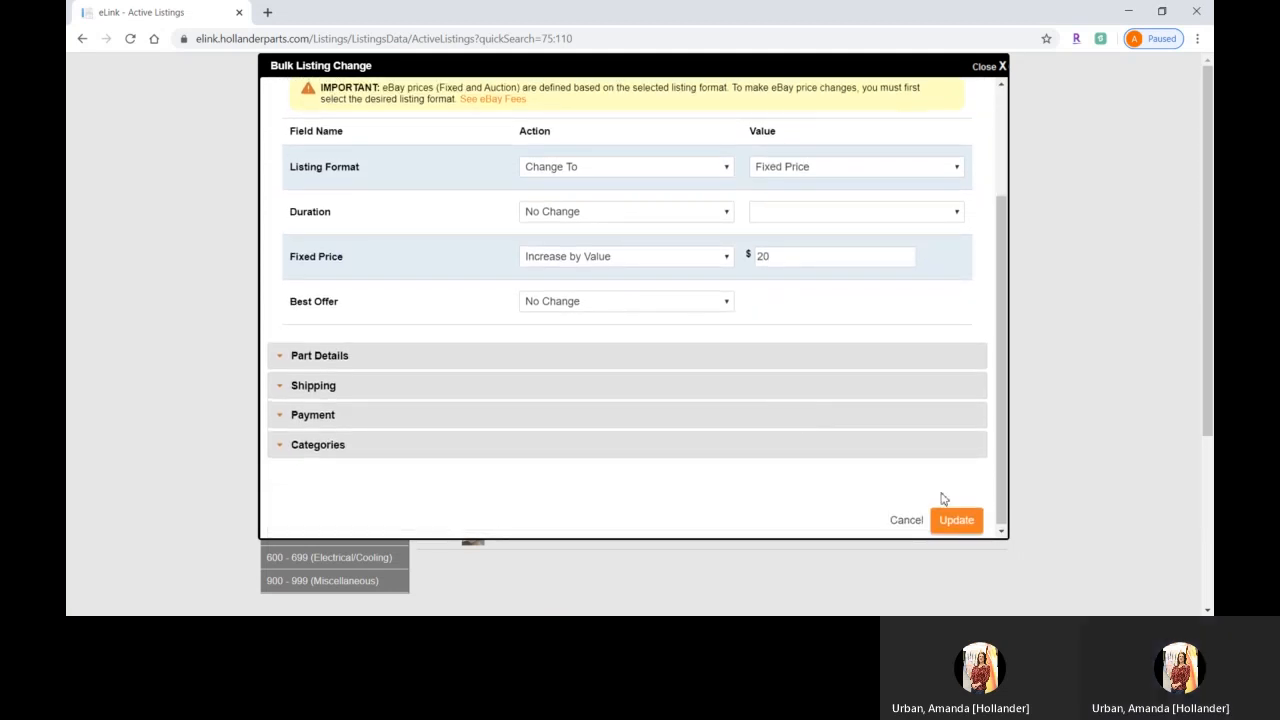
{"action": "left_click", "coordinate": [948, 519]}
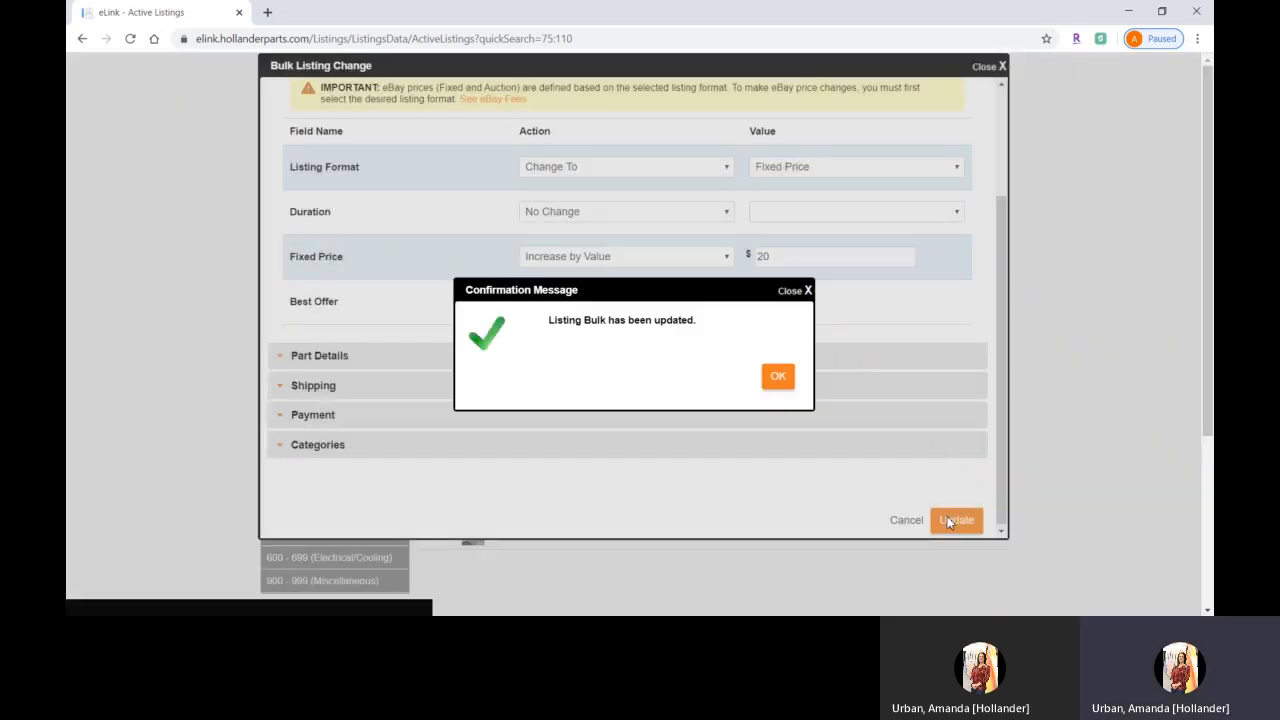
{"action": "left_click", "coordinate": [778, 377]}
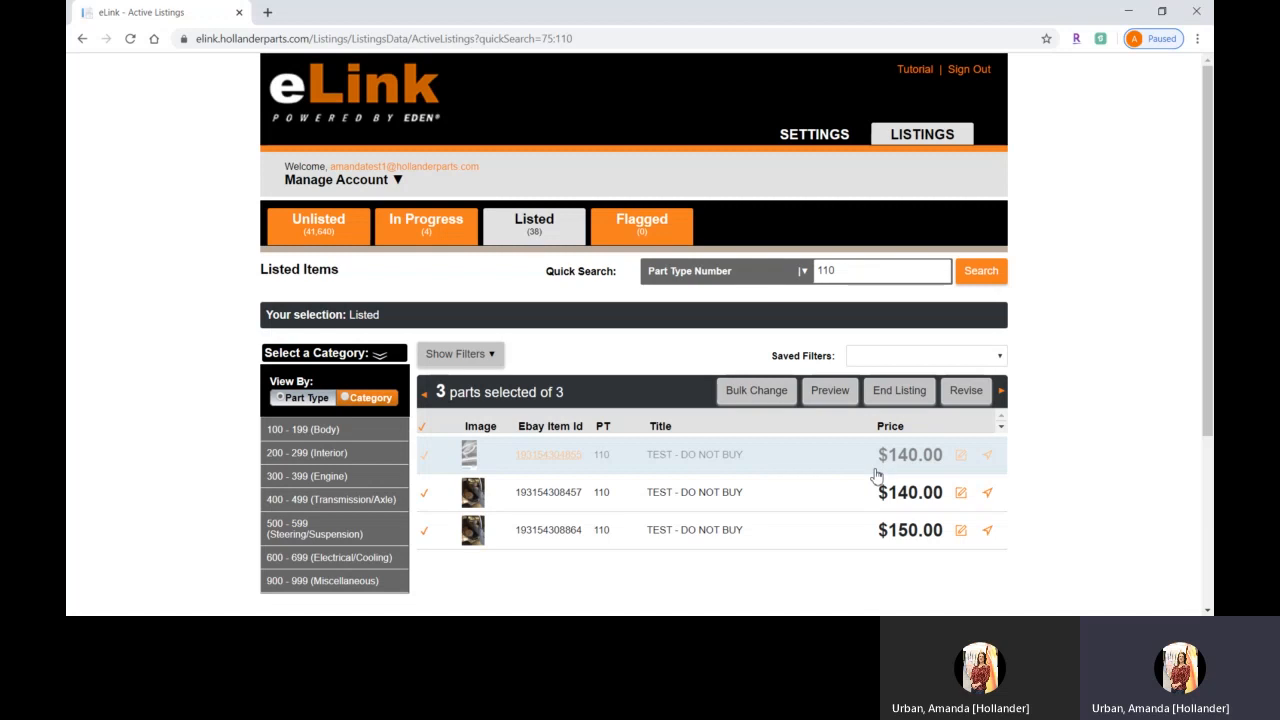
Step: Open the first listing's details, compare its eBay fixed price with the imported retail part price, and close the details
{"action": "left_click", "coordinate": [961, 461]}
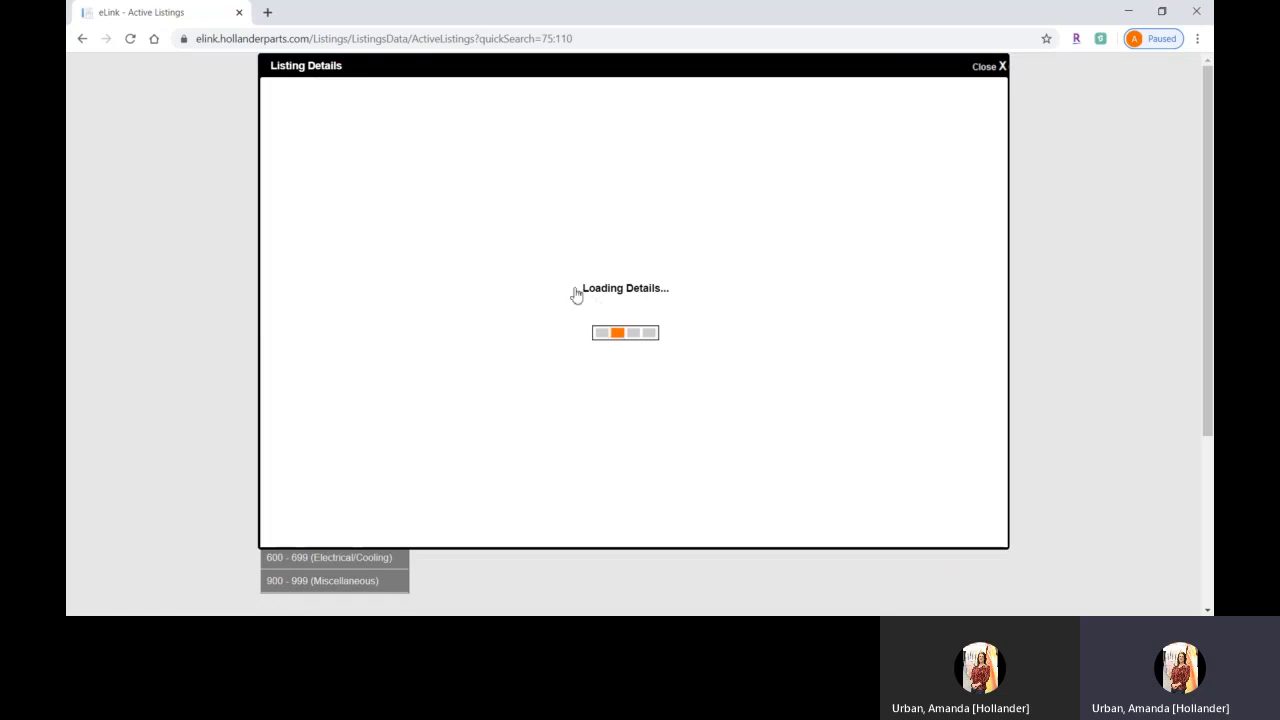
{"action": "left_click", "coordinate": [371, 276]}
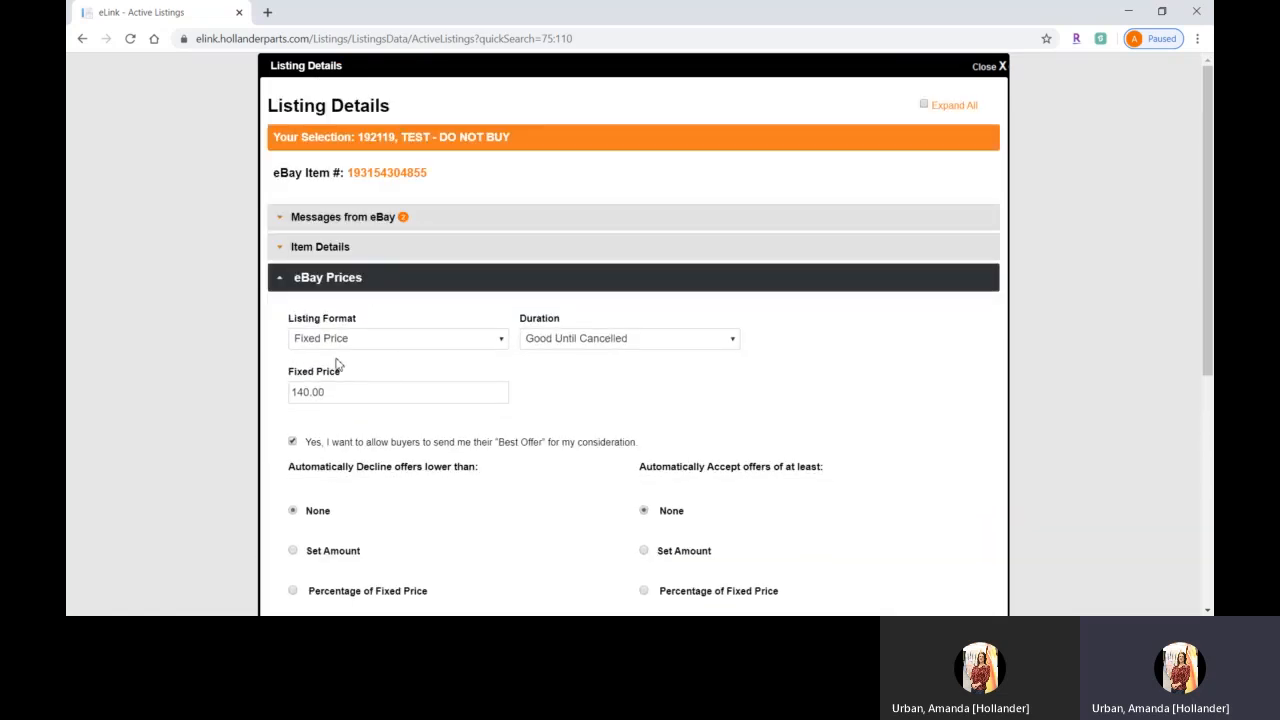
{"action": "scroll", "coordinate": [337, 365], "scroll_direction": "down", "scroll_amount": 2}
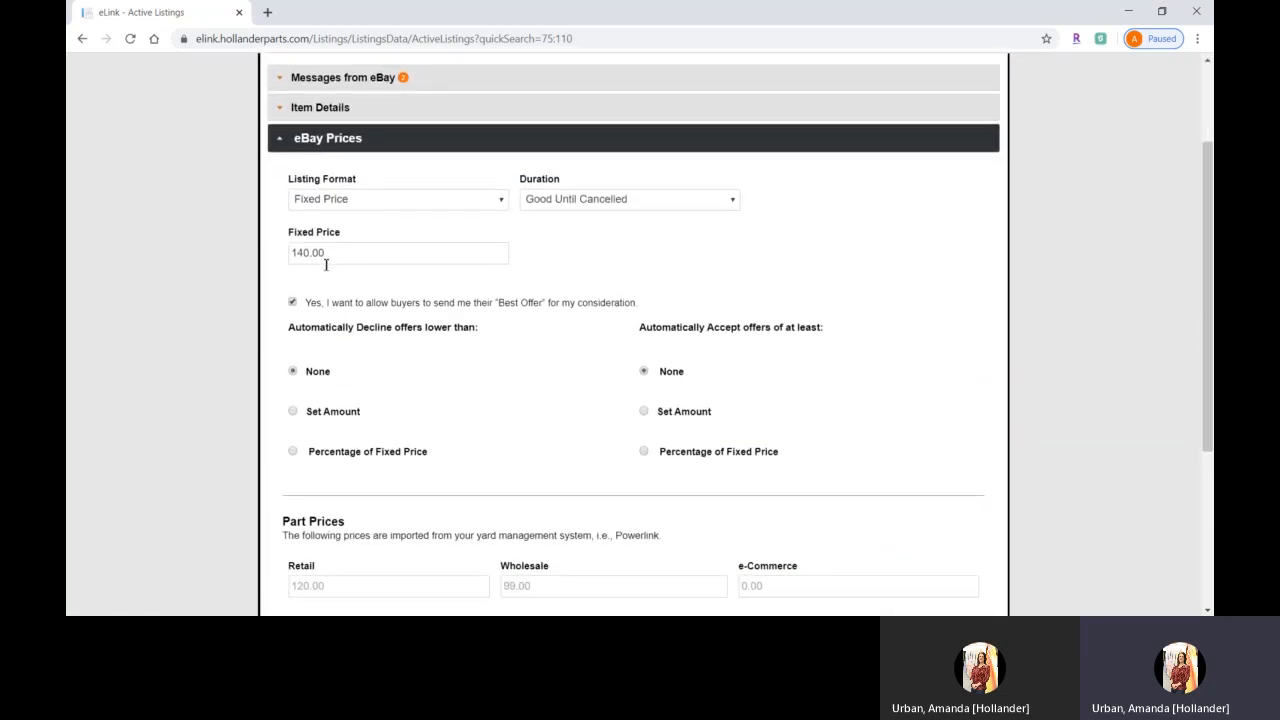
{"action": "scroll", "coordinate": [343, 326], "scroll_direction": "down", "scroll_amount": 2}
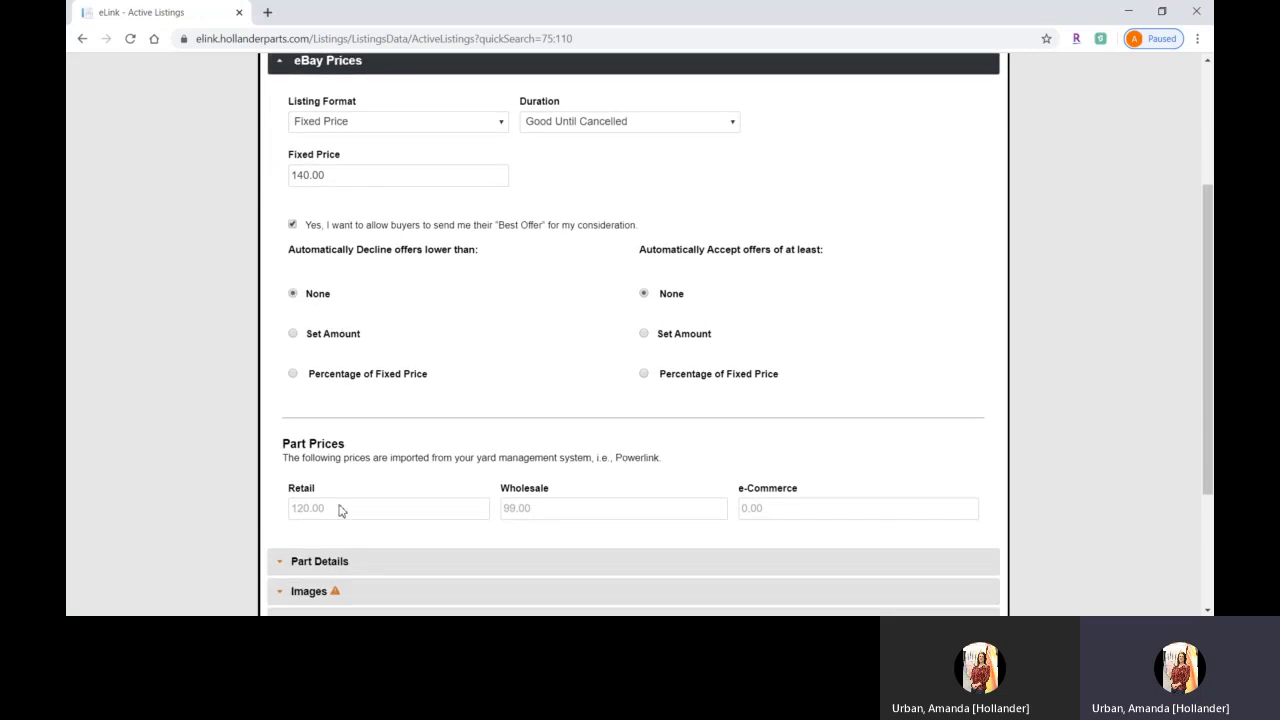
{"action": "scroll", "coordinate": [338, 510], "scroll_direction": "up", "scroll_amount": 4}
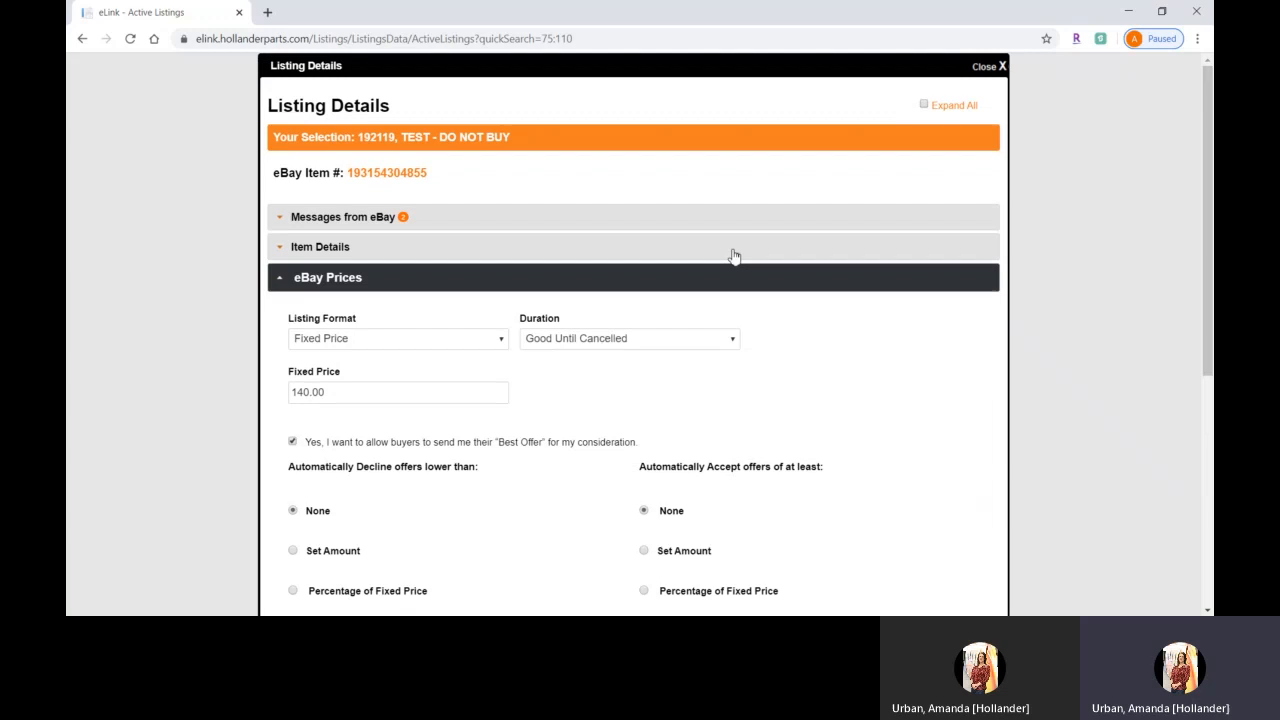
{"action": "left_click", "coordinate": [982, 70]}
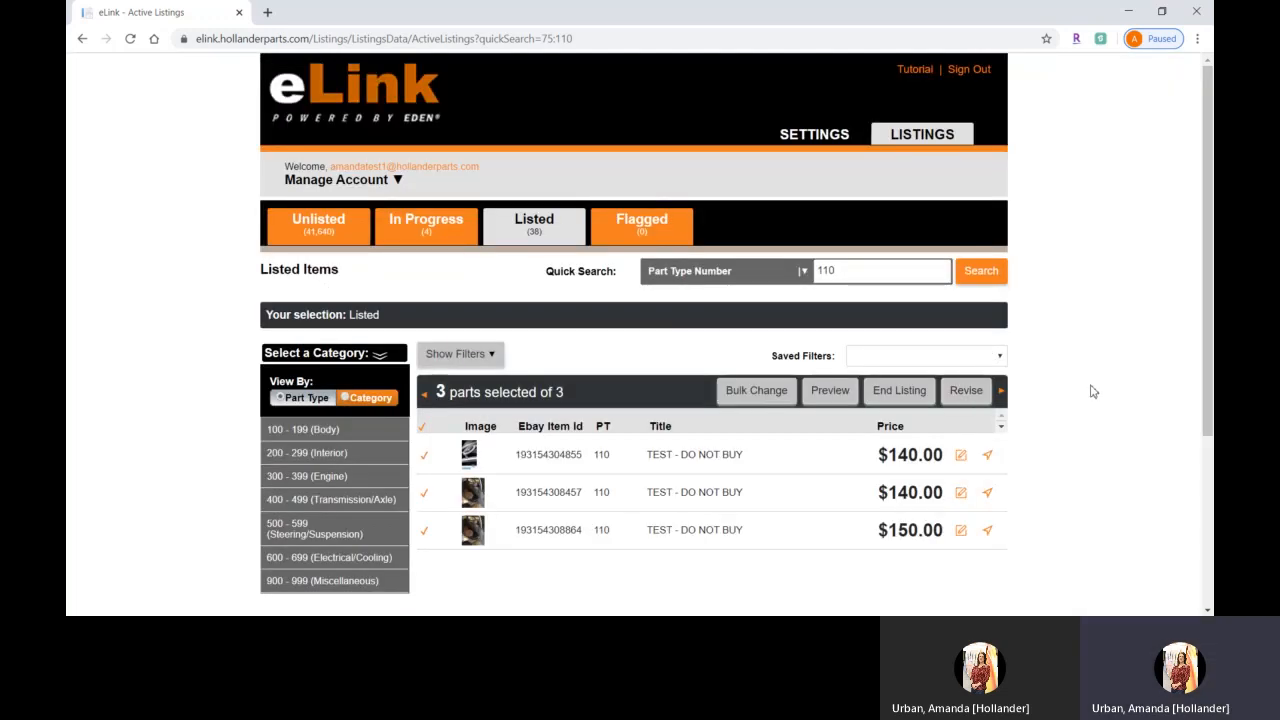